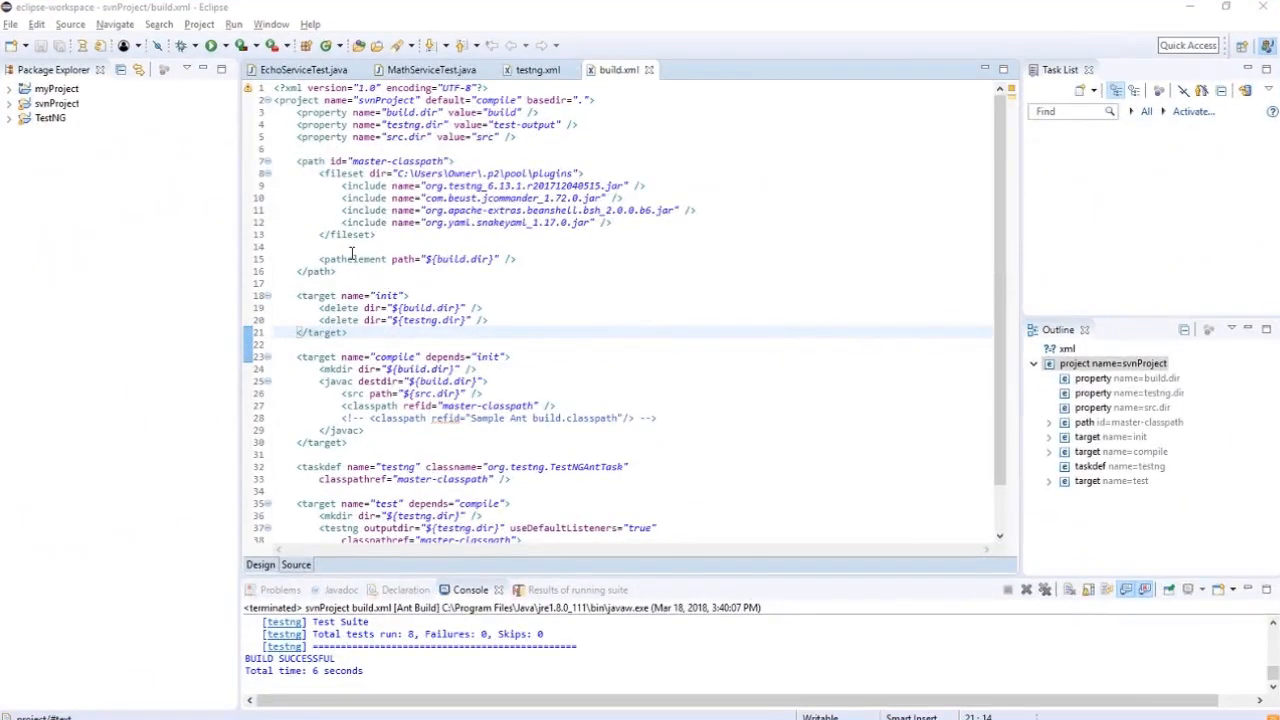
# Step: Expand svnProject and examine the master-classpath path, the init and compile targets, and the testng taskdef in build.xml
pyautogui.click(10, 104)
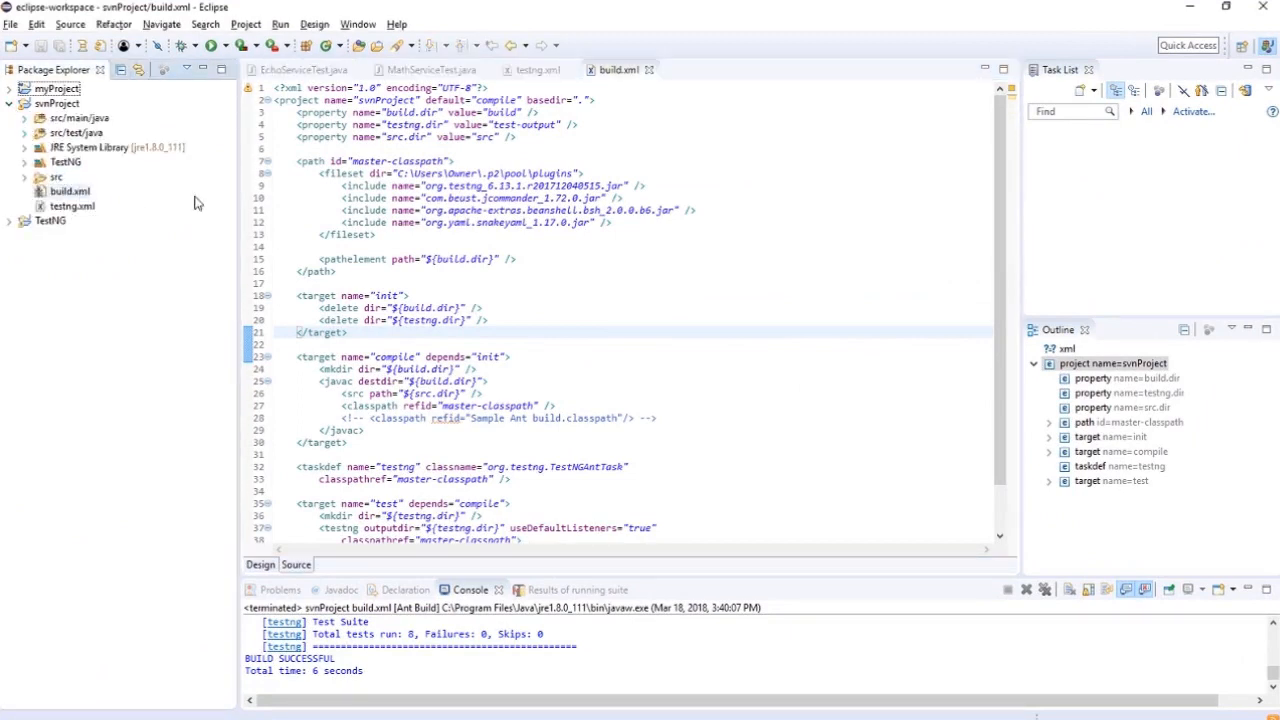
pyautogui.click(653, 273)
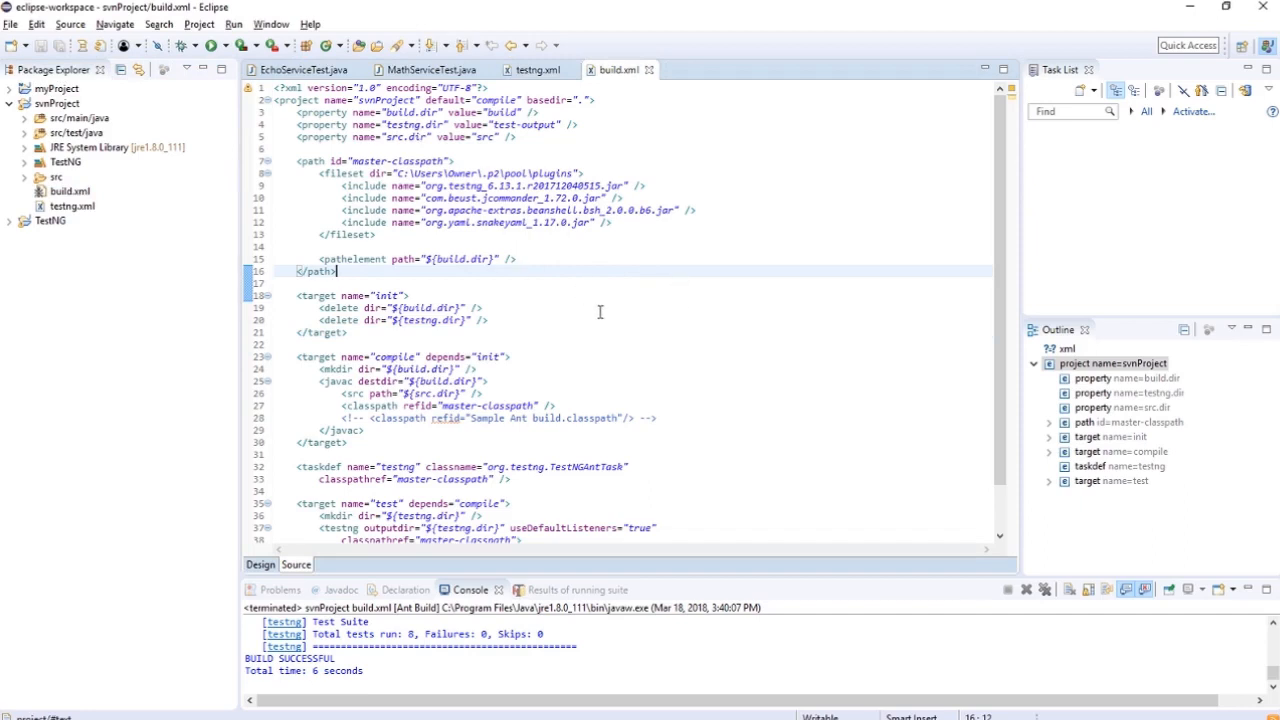
pyautogui.scroll(-2, 615, 312)
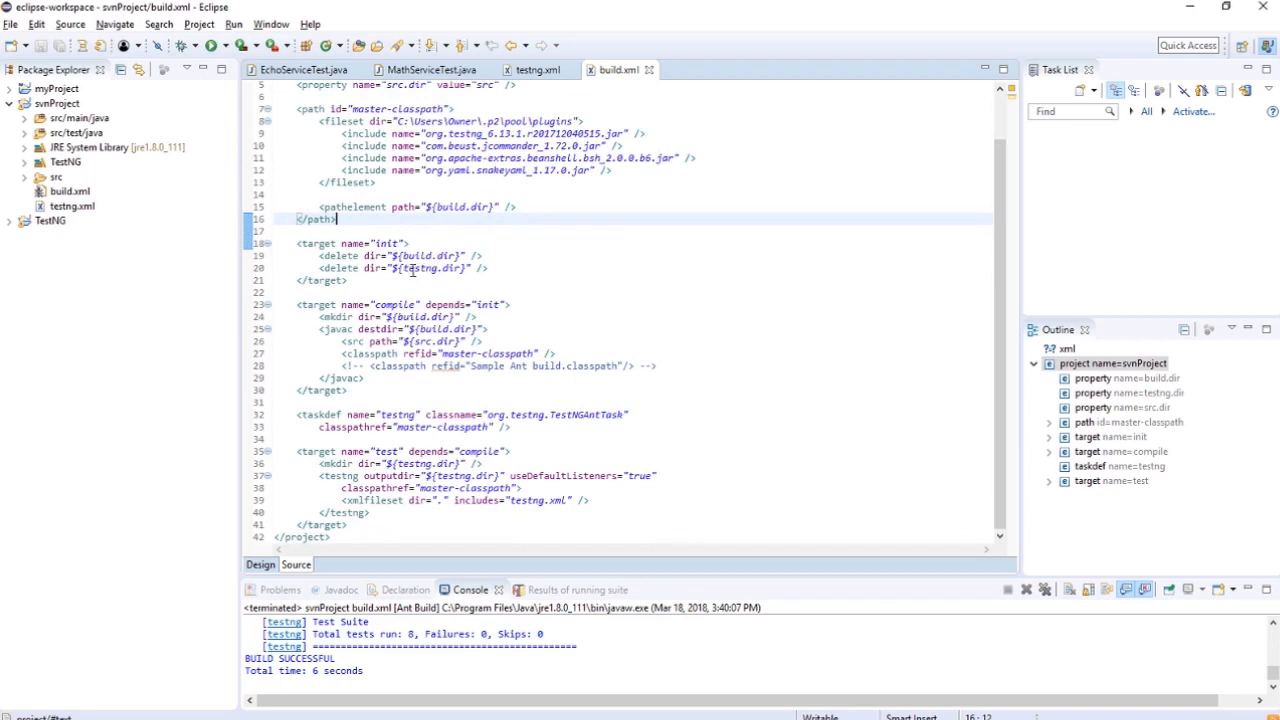
pyautogui.click(505, 268)
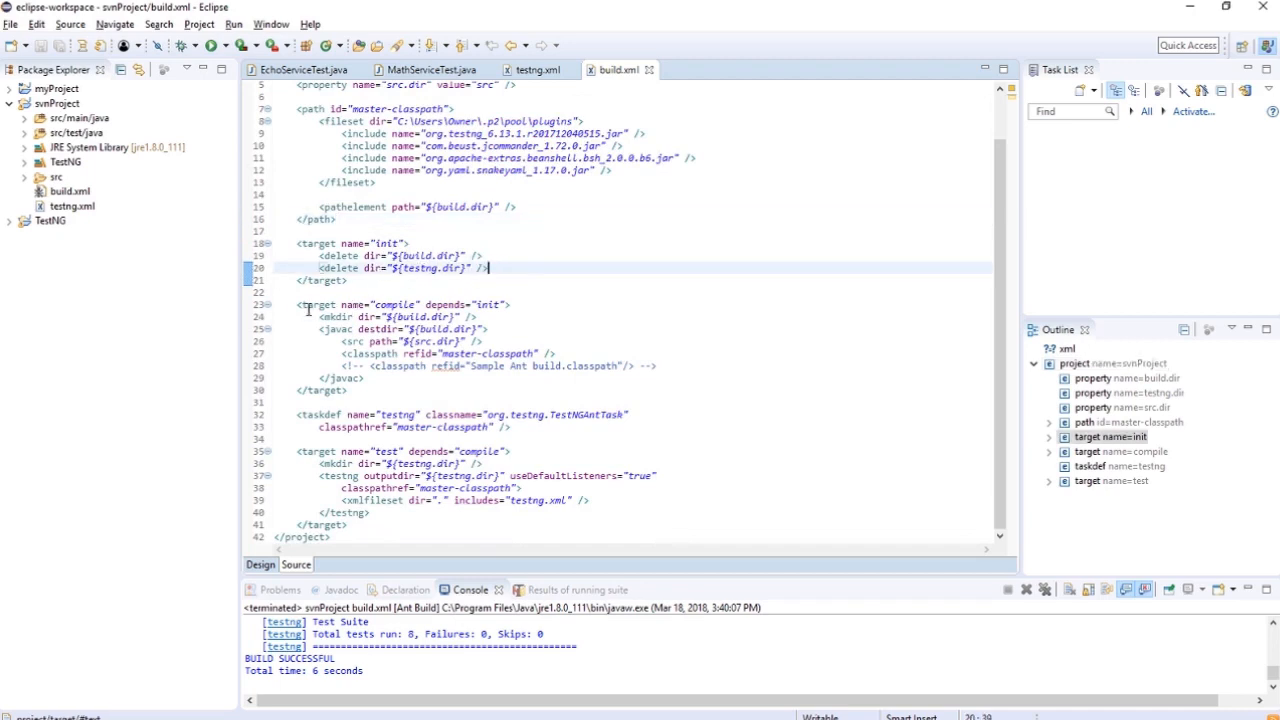
pyautogui.click(455, 353)
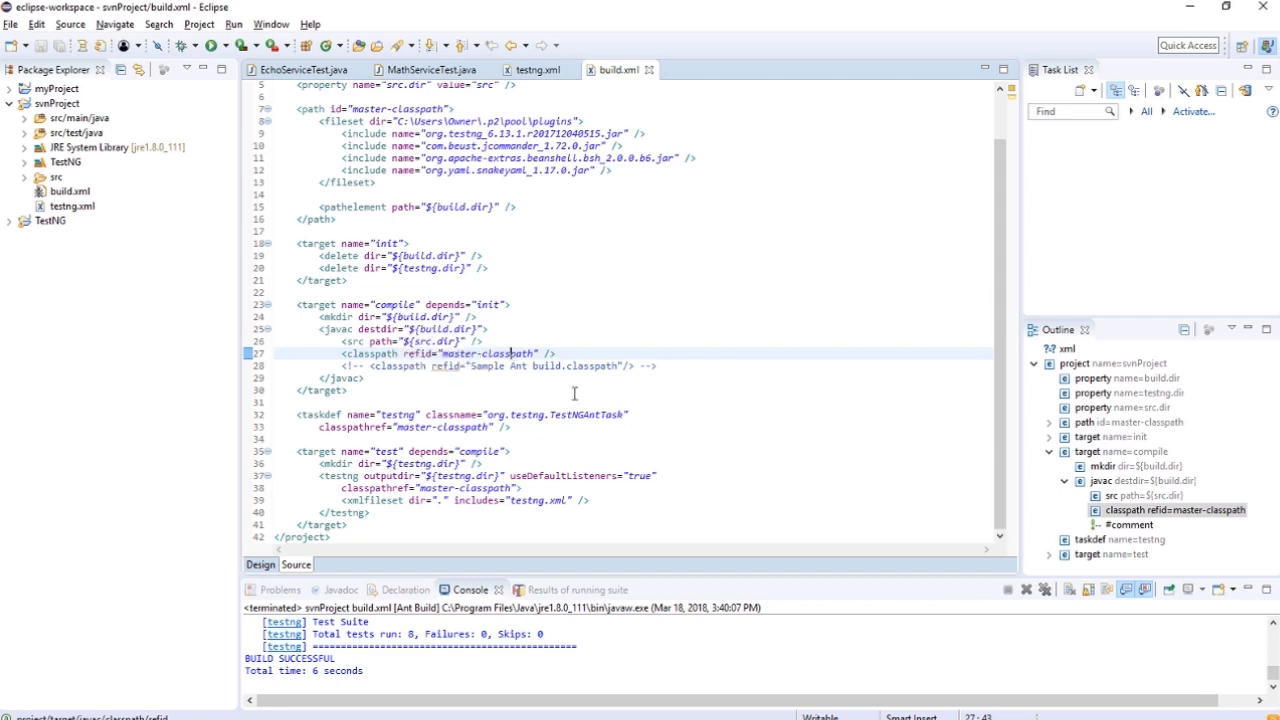
pyautogui.click(530, 424)
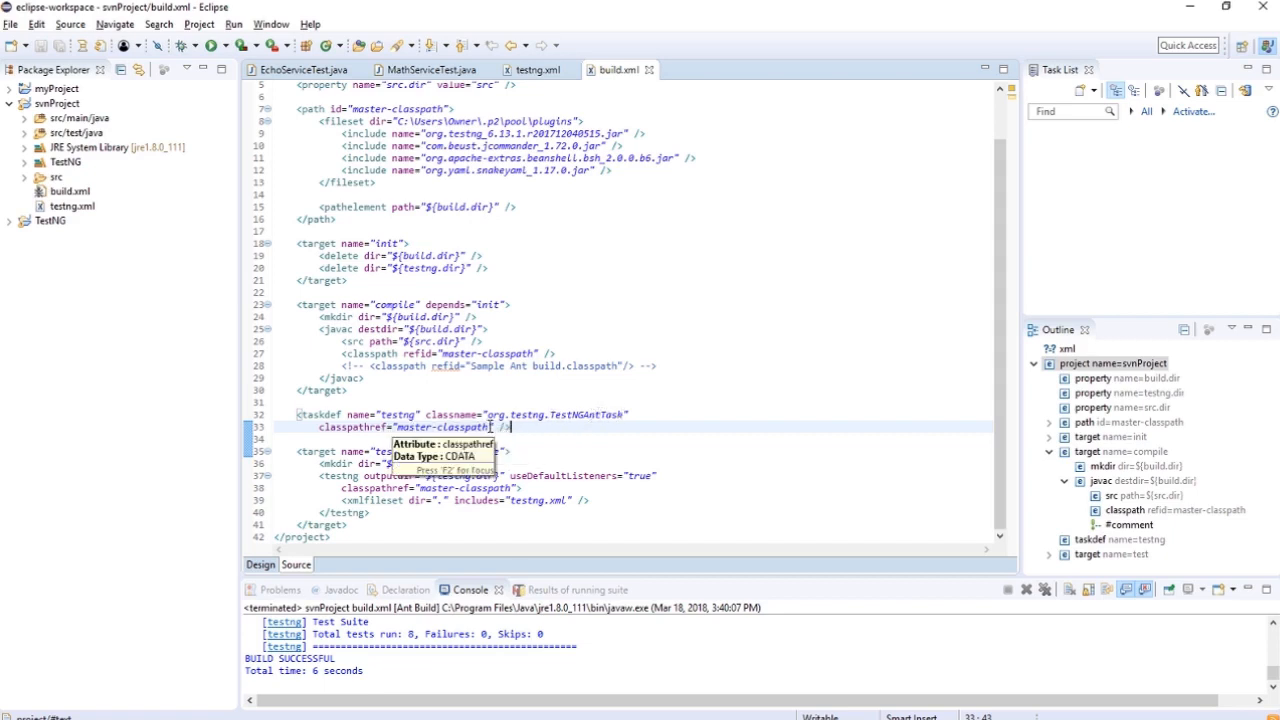
pyautogui.click(450, 109)
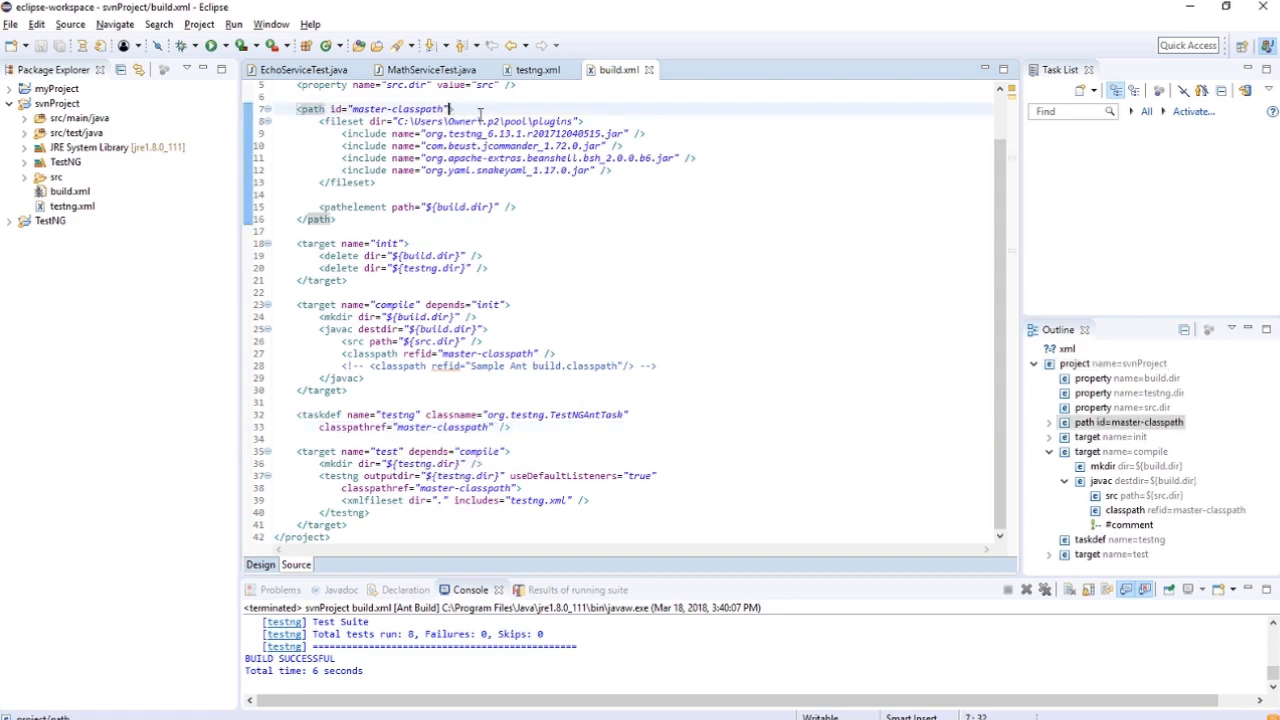
pyautogui.click(344, 219)
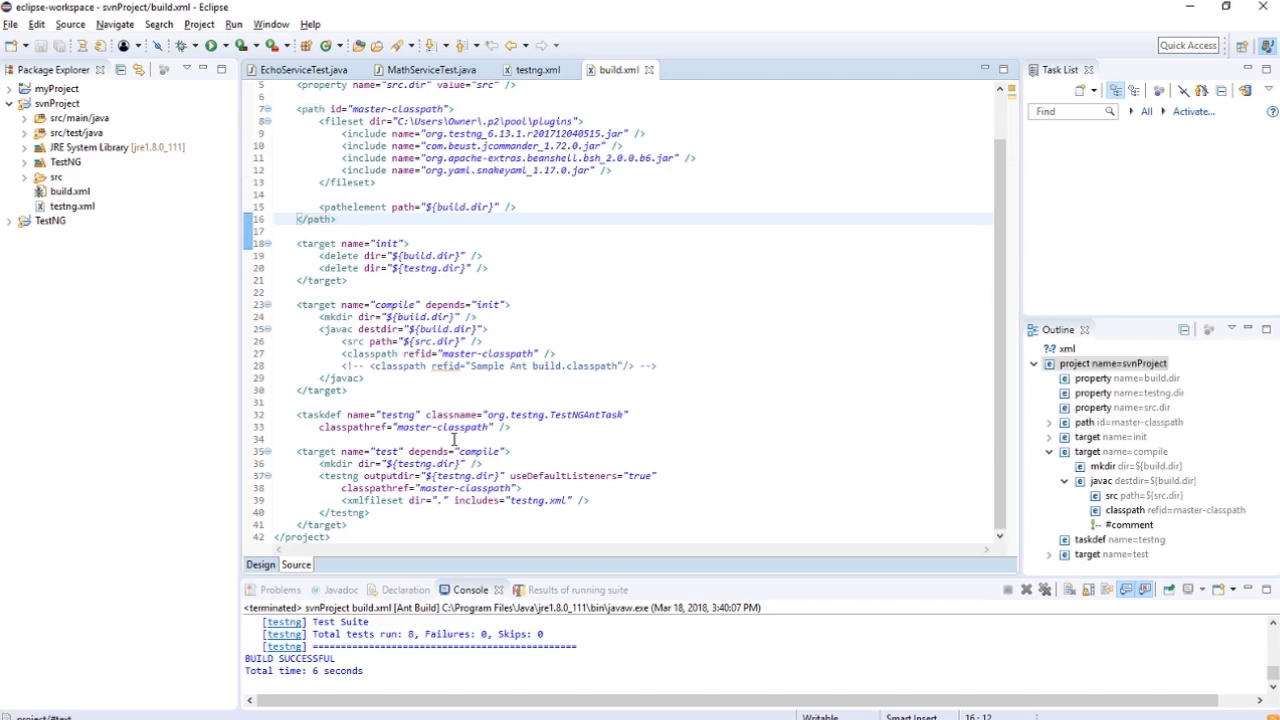
# Step: Examine the test target's compile dependency and testng settings in build.xml, along with the testng.xml suite it includes
pyautogui.click(297, 451)
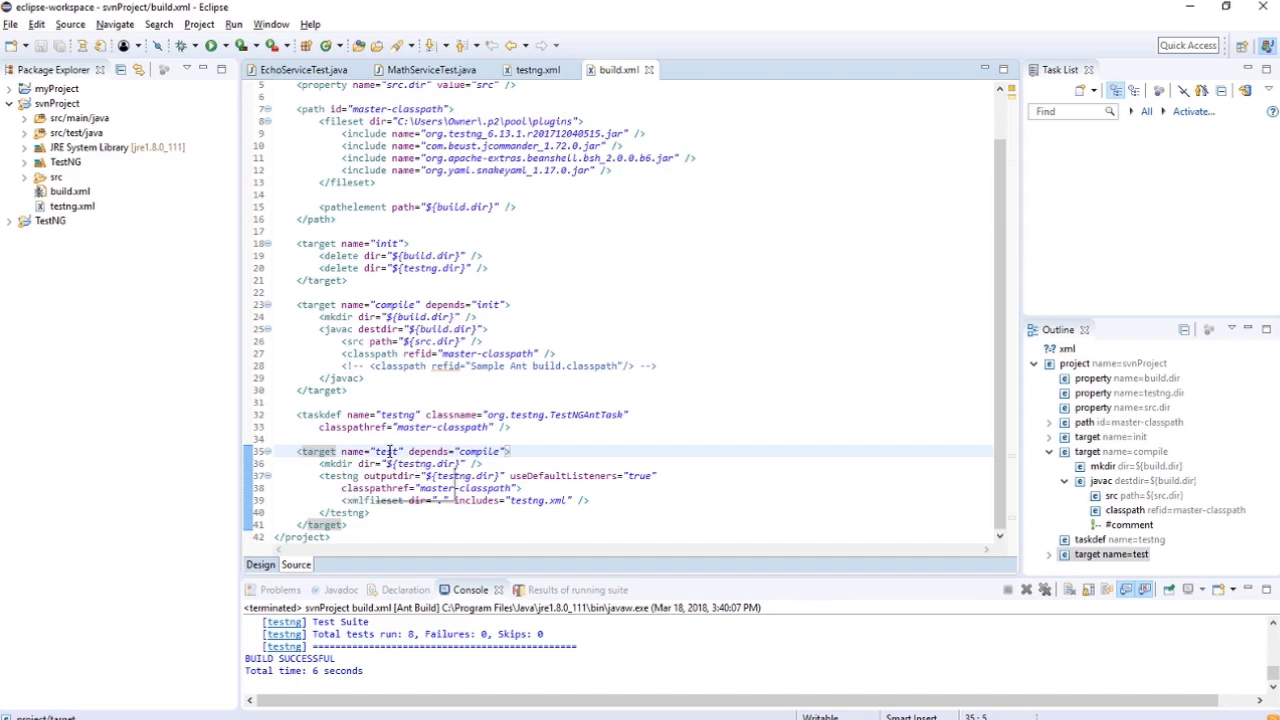
pyautogui.doubleClick(470, 451)
pyautogui.click(542, 449)
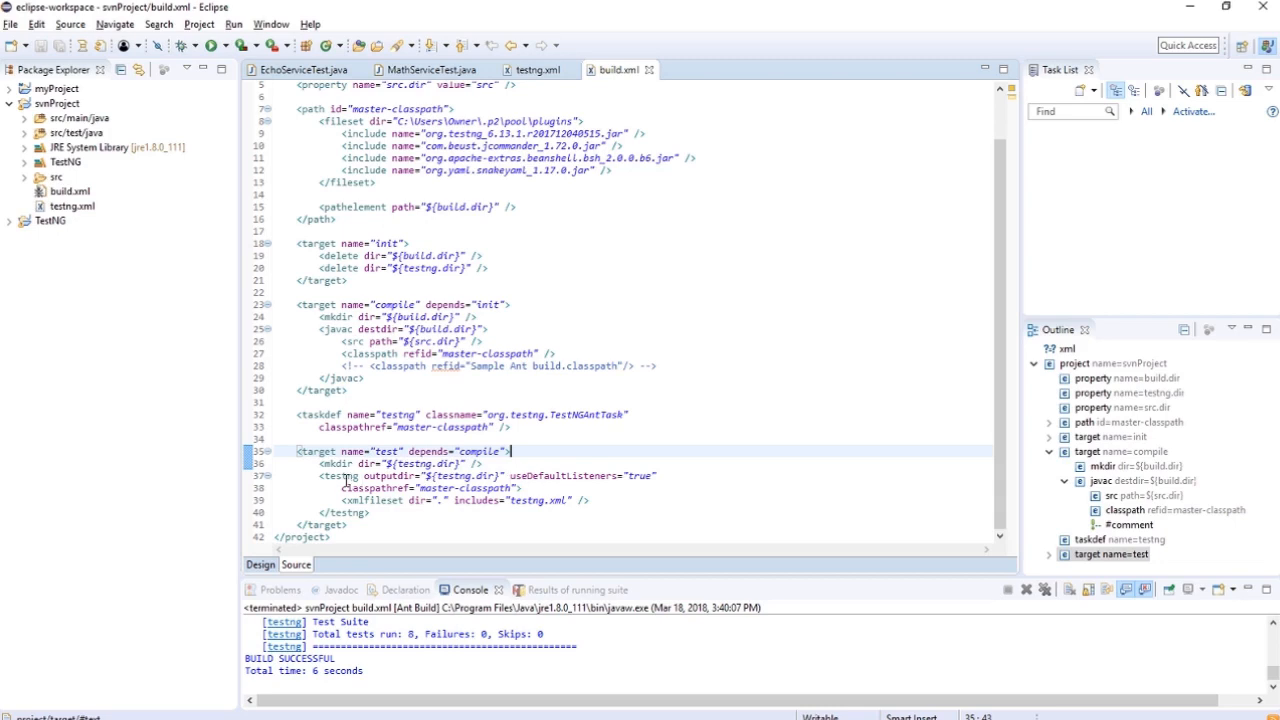
pyautogui.moveTo(349, 480)
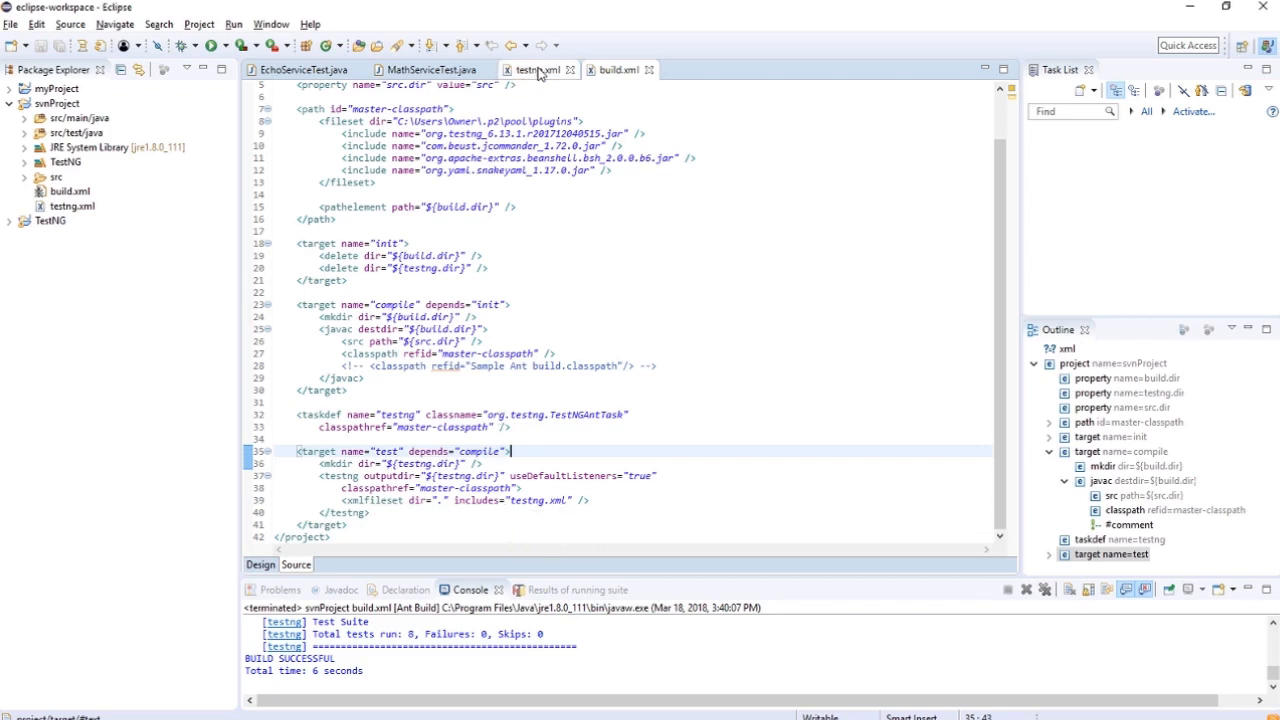
pyautogui.click(538, 72)
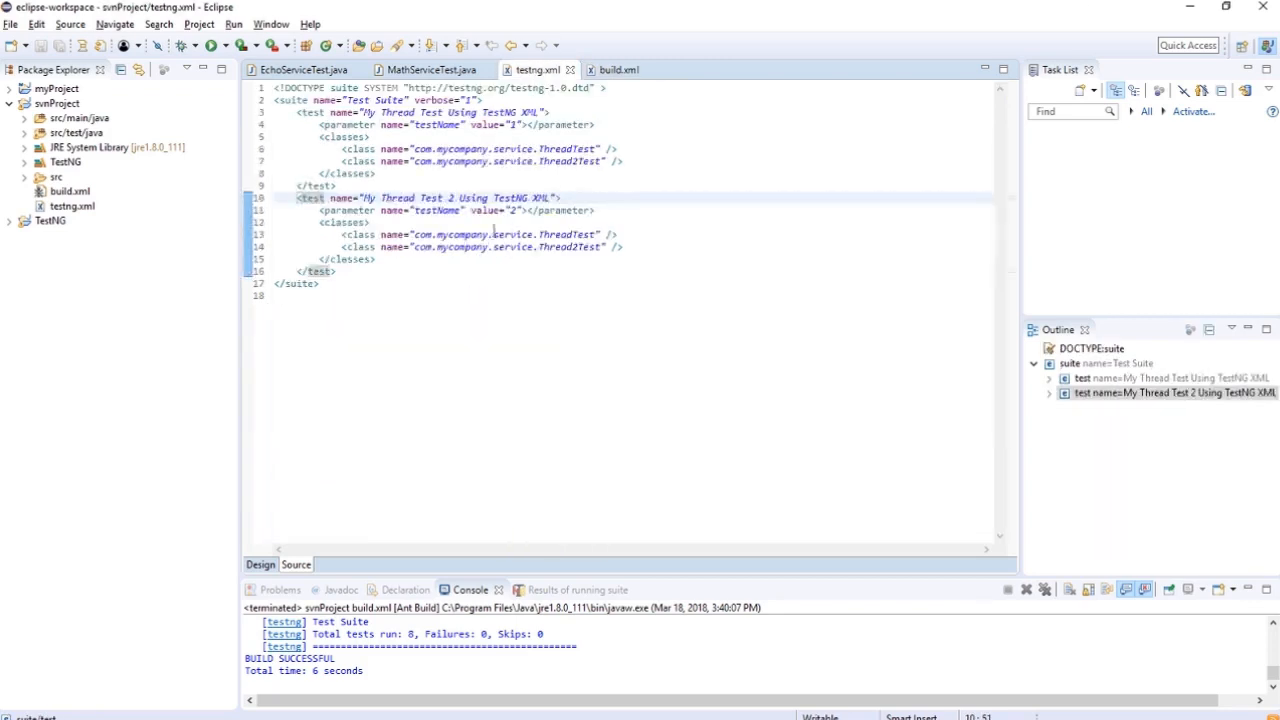
pyautogui.click(616, 72)
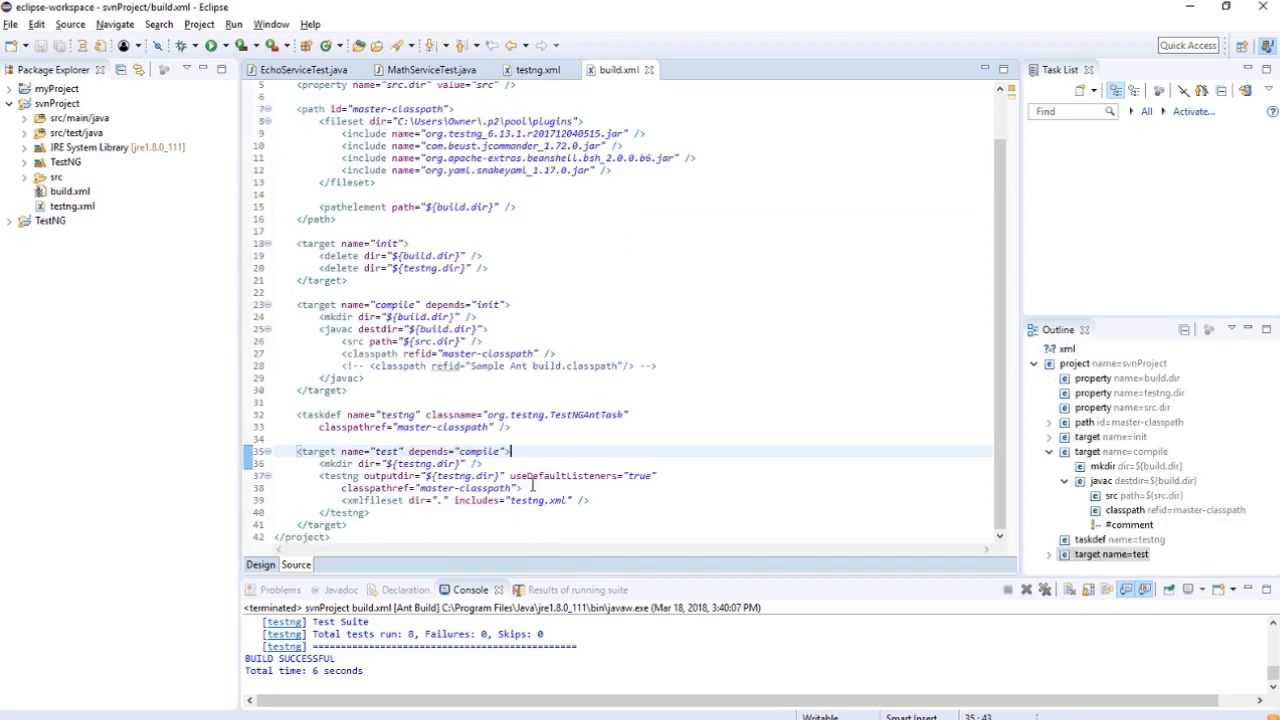
pyautogui.click(533, 486)
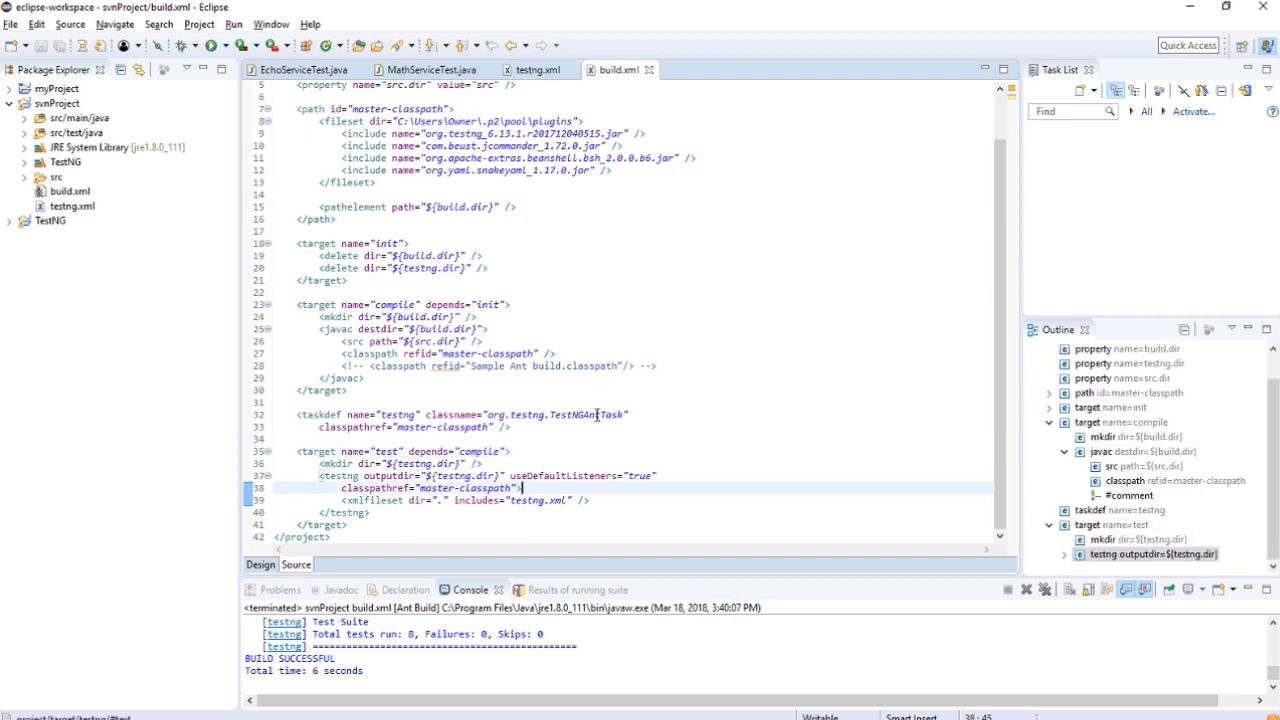
# Step: Run build.xml as an Ant Build and enlarge the console area to show more of its output
pyautogui.click(624, 327)
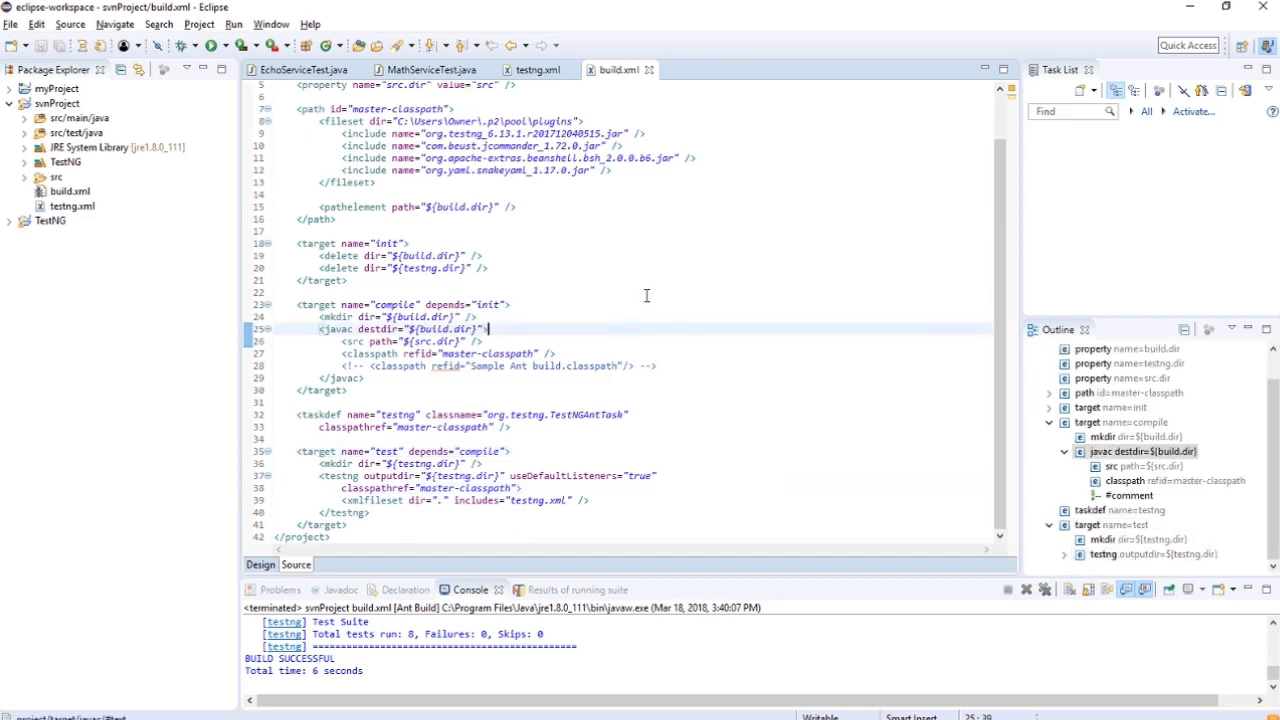
pyautogui.rightClick(646, 296)
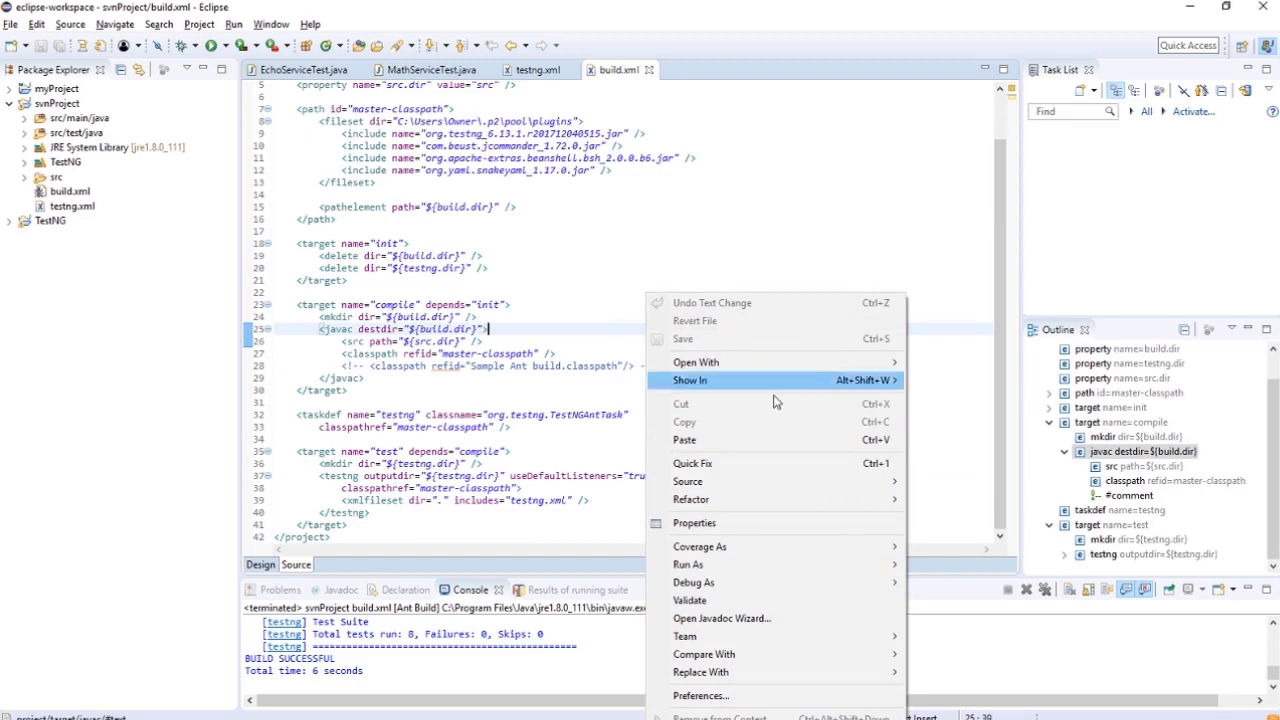
pyautogui.moveTo(876, 570)
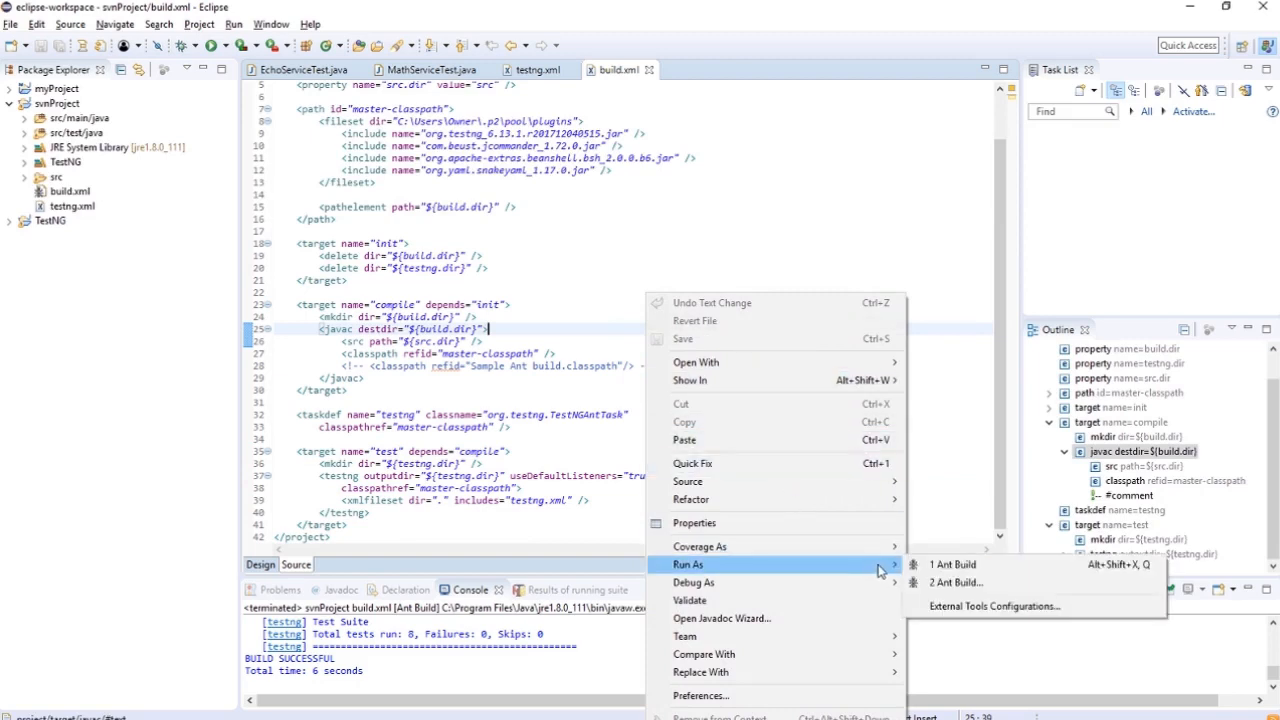
pyautogui.click(952, 565)
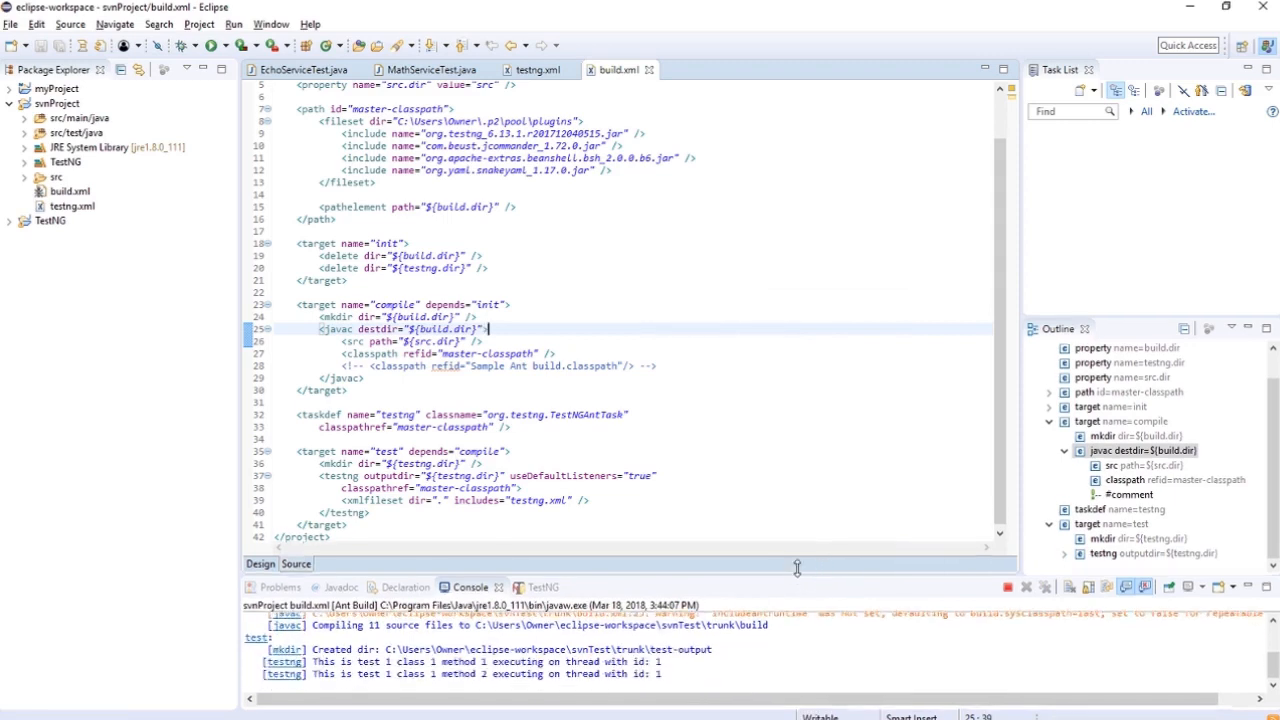
pyautogui.moveTo(797, 568); pyautogui.dragTo(829, 289)
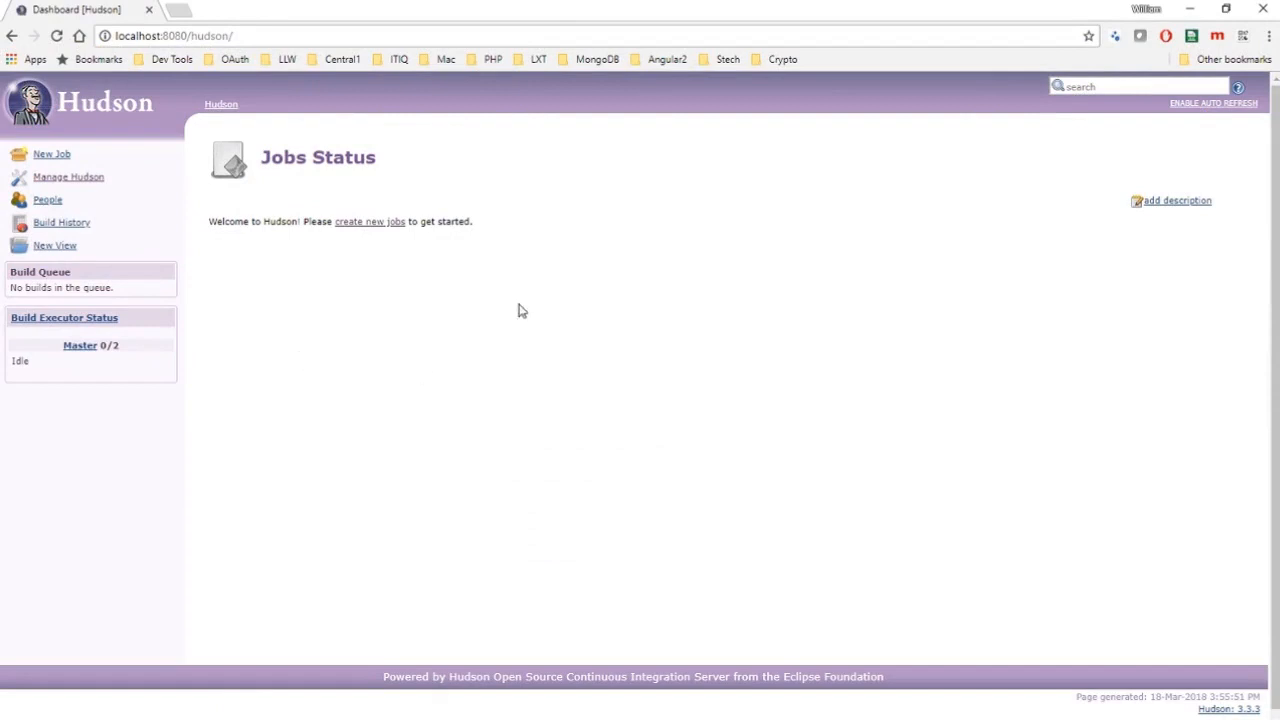
# Step: In the Hudson dashboard in Chrome, create a free-style software job named TestNG Job
pyautogui.click(52, 156)
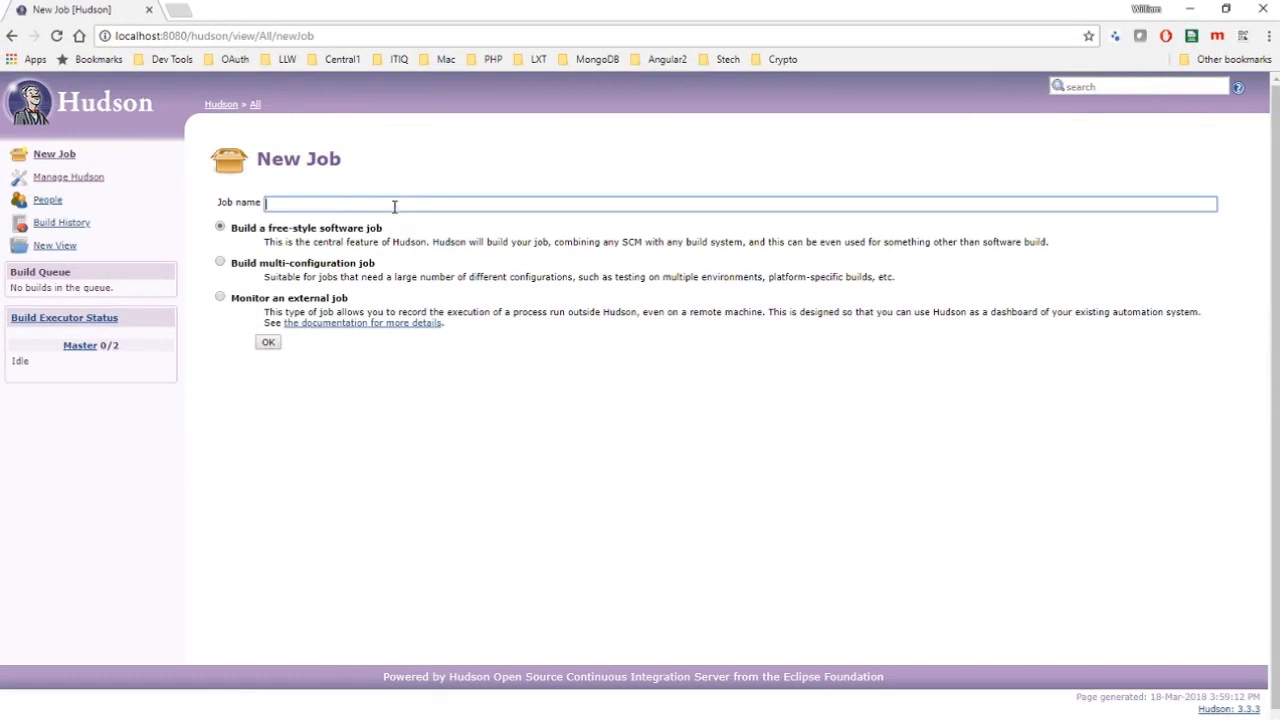
pyautogui.write('T')
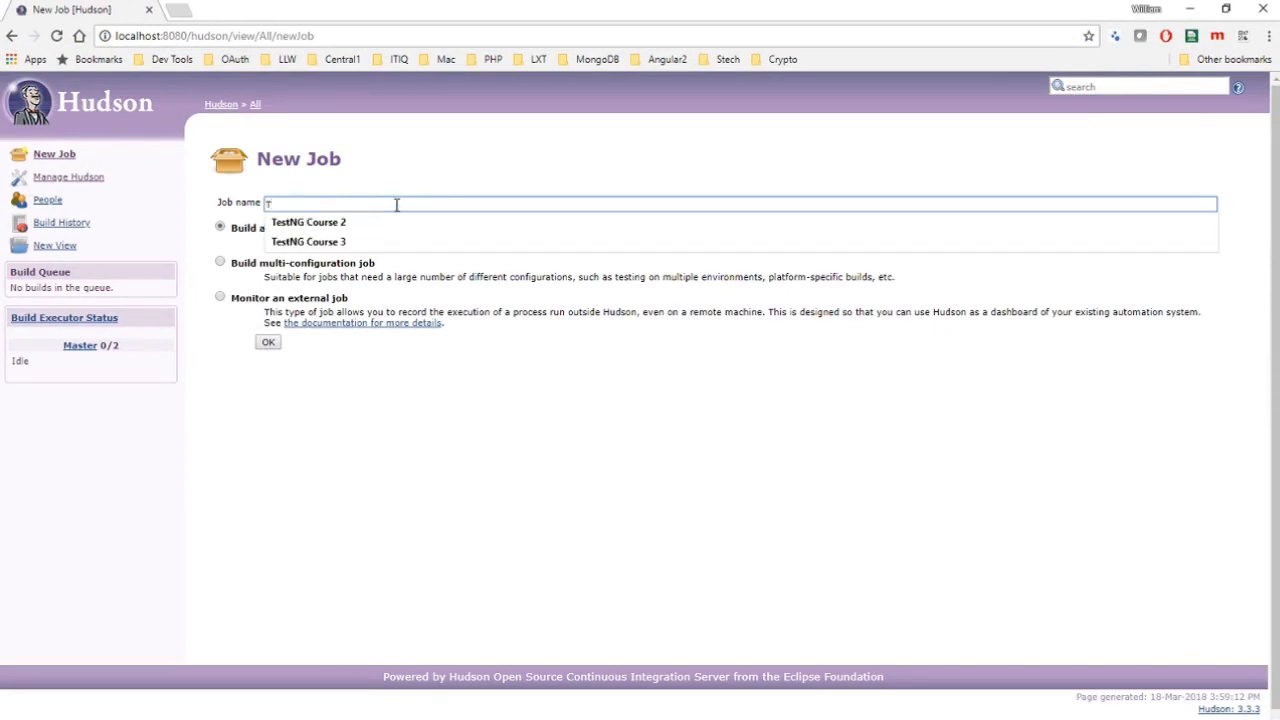
pyautogui.write('estNG Job')
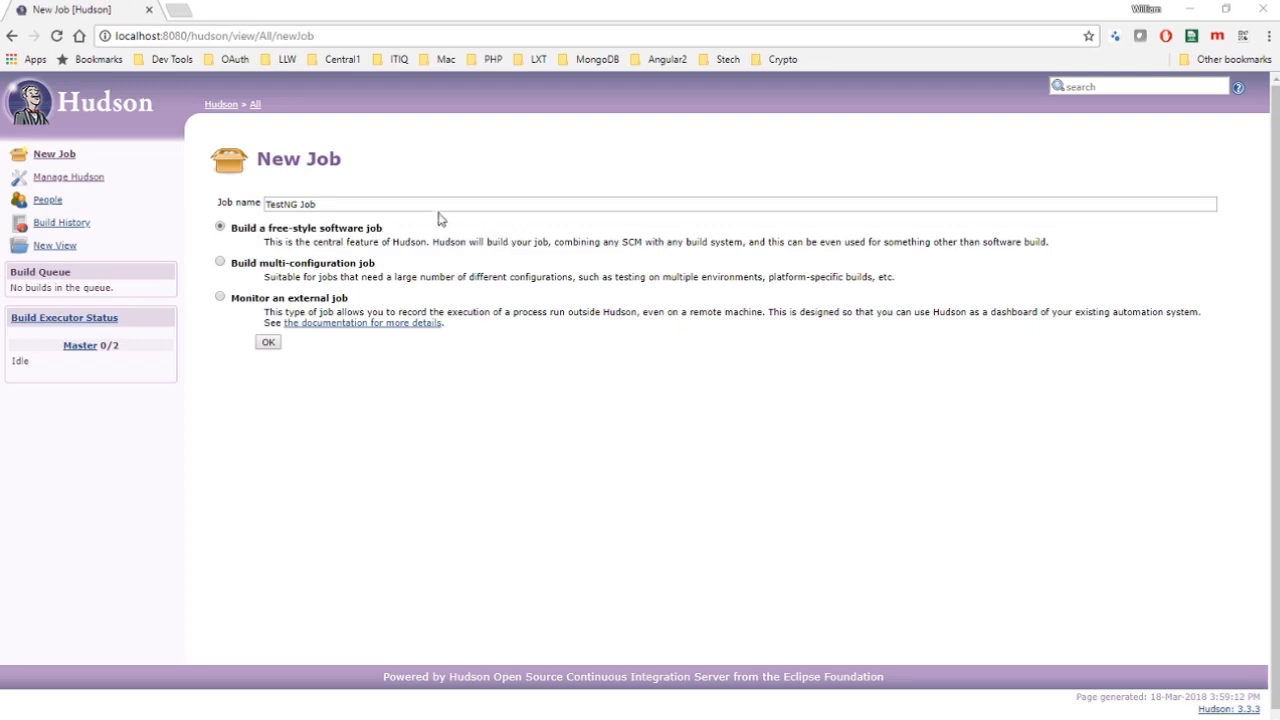
pyautogui.click(268, 343)
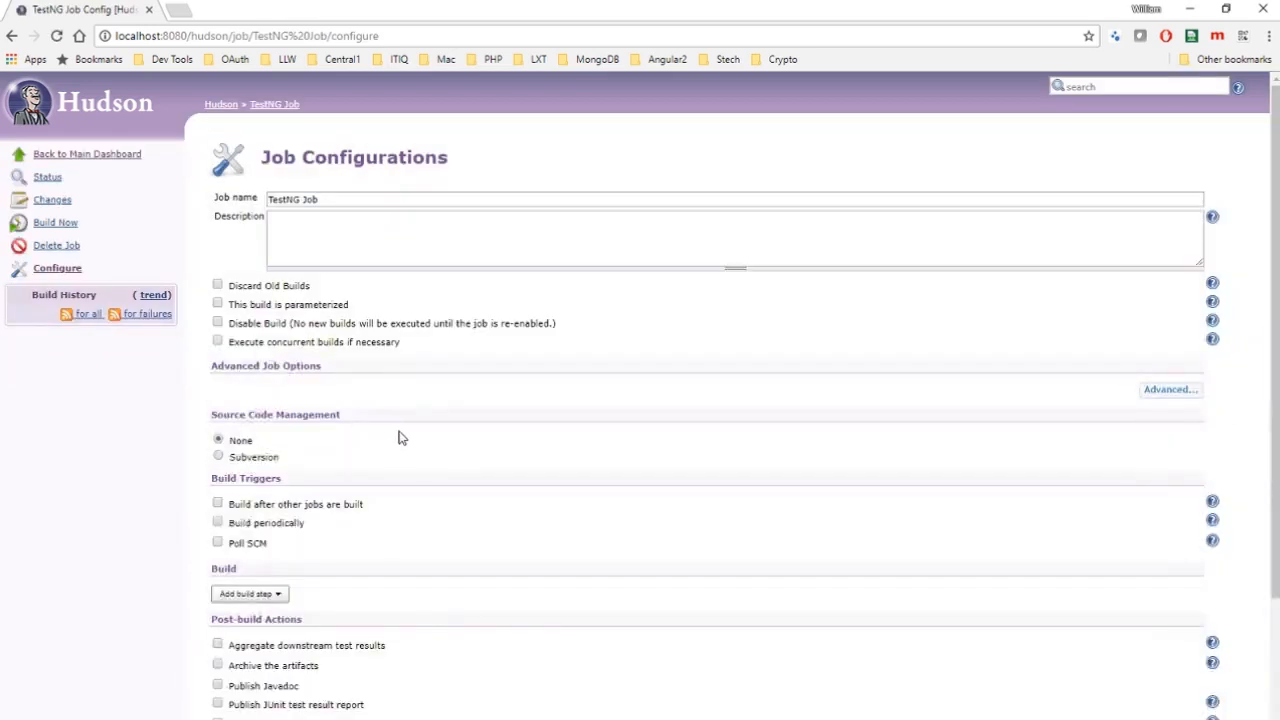
pyautogui.scroll(-3, 402, 436)
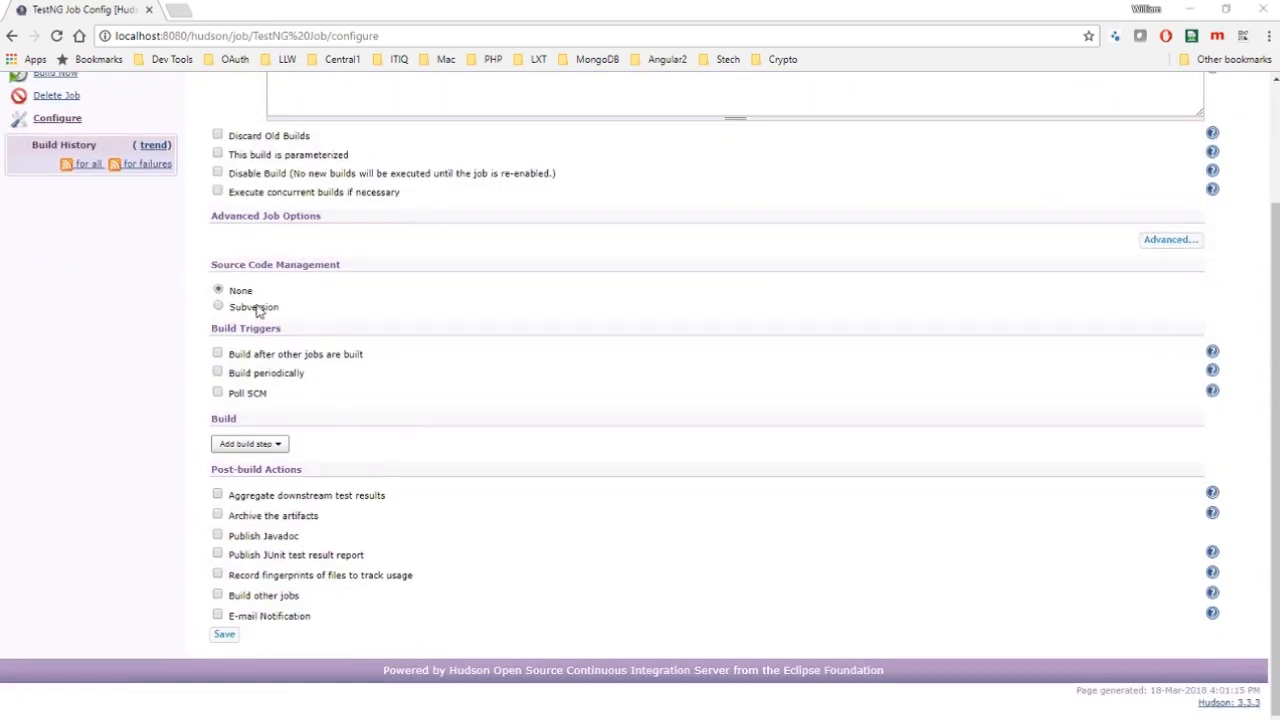
pyautogui.click(245, 313)
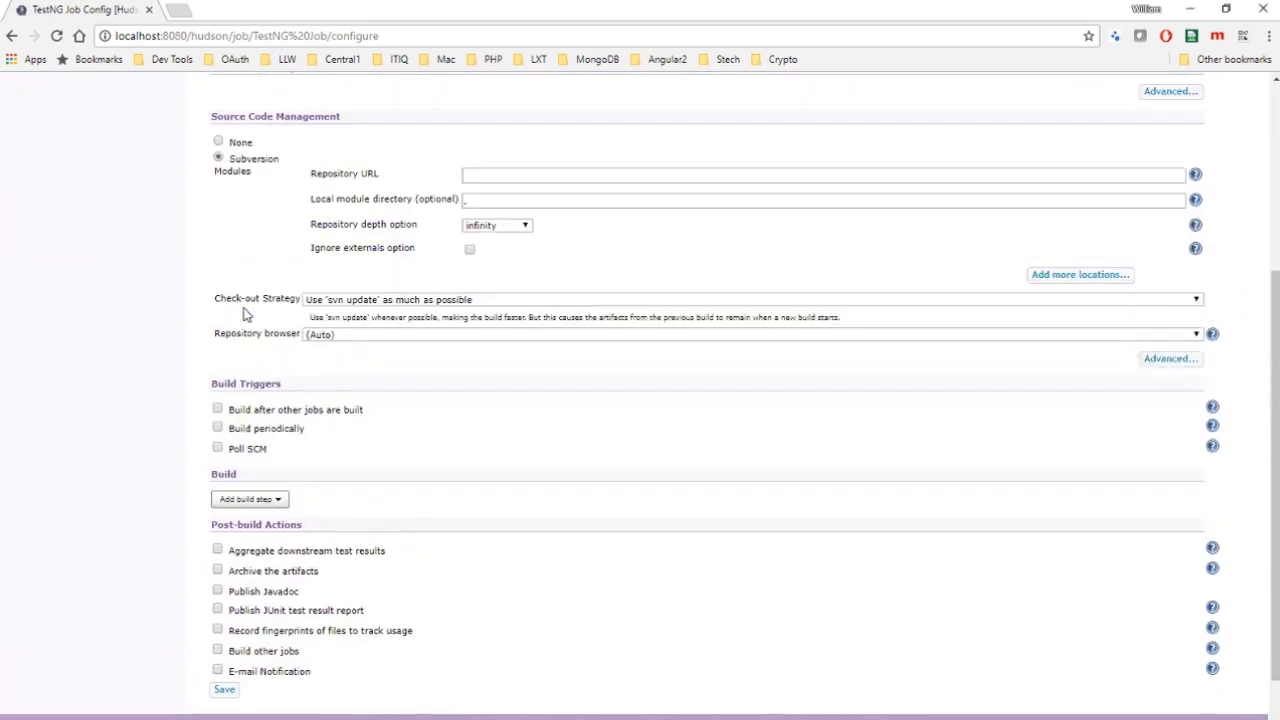
pyautogui.click(501, 175)
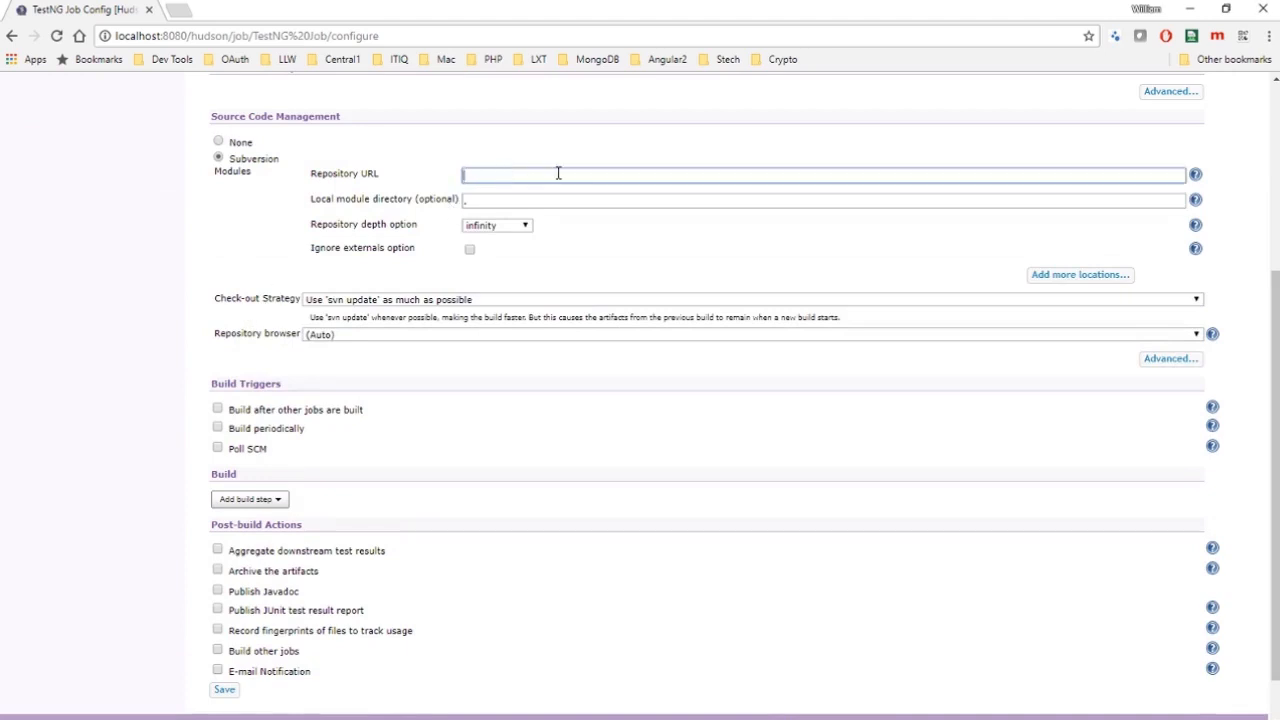
pyautogui.write('http://localhost/svn/svnProject')
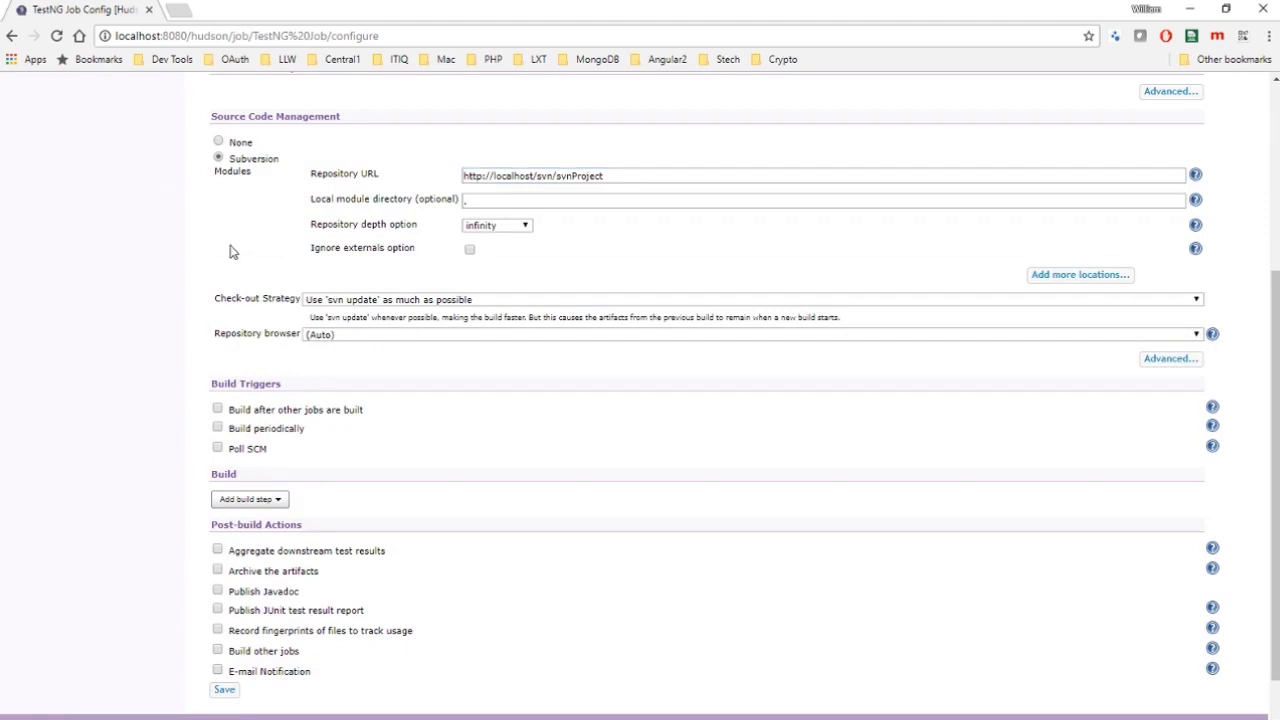
# Step: Enable the Poll SCM build trigger with the schedule 5 * * * *
pyautogui.scroll(-1, 164, 357)
pyautogui.scroll(-1, 166, 357)
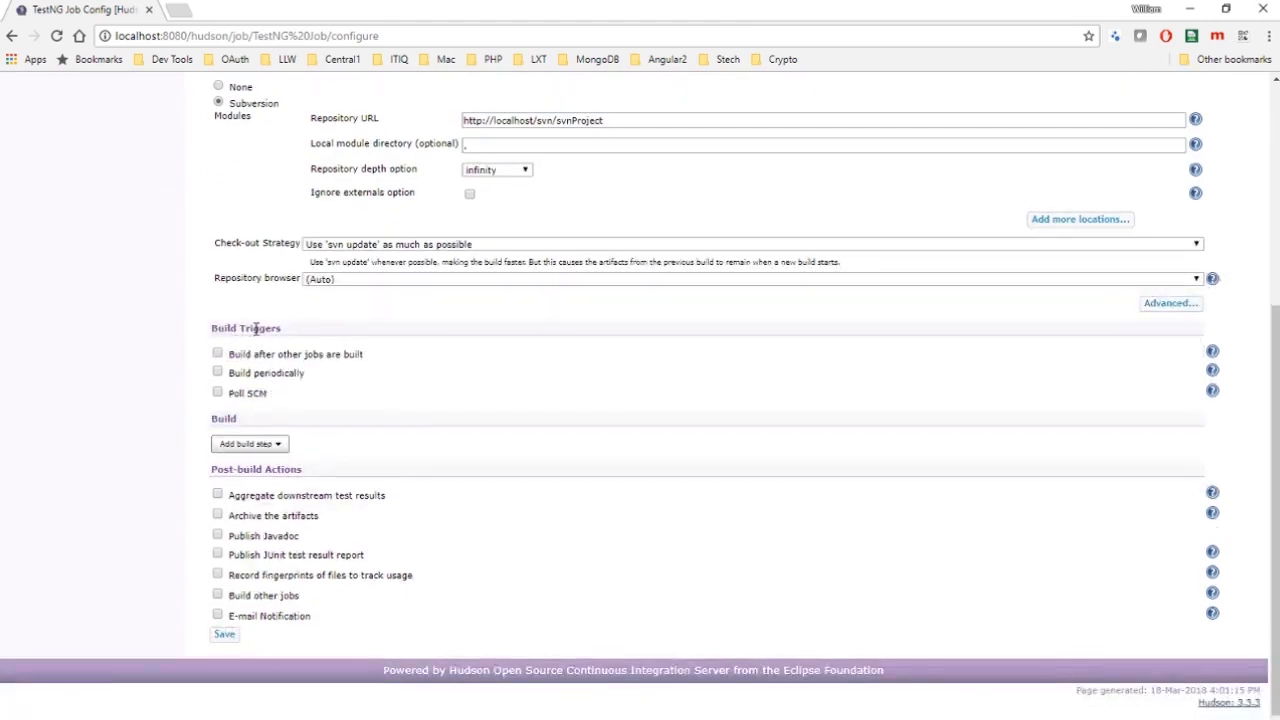
pyautogui.click(218, 394)
pyautogui.click(414, 425)
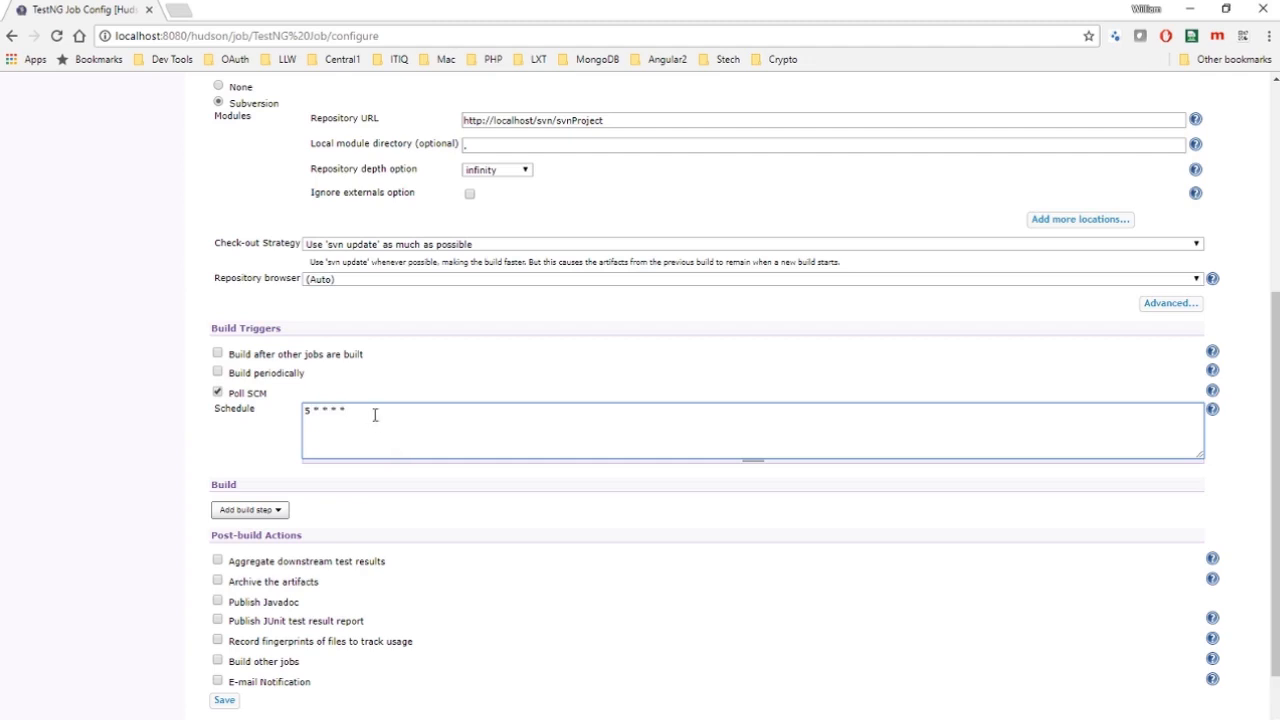
pyautogui.click(256, 443)
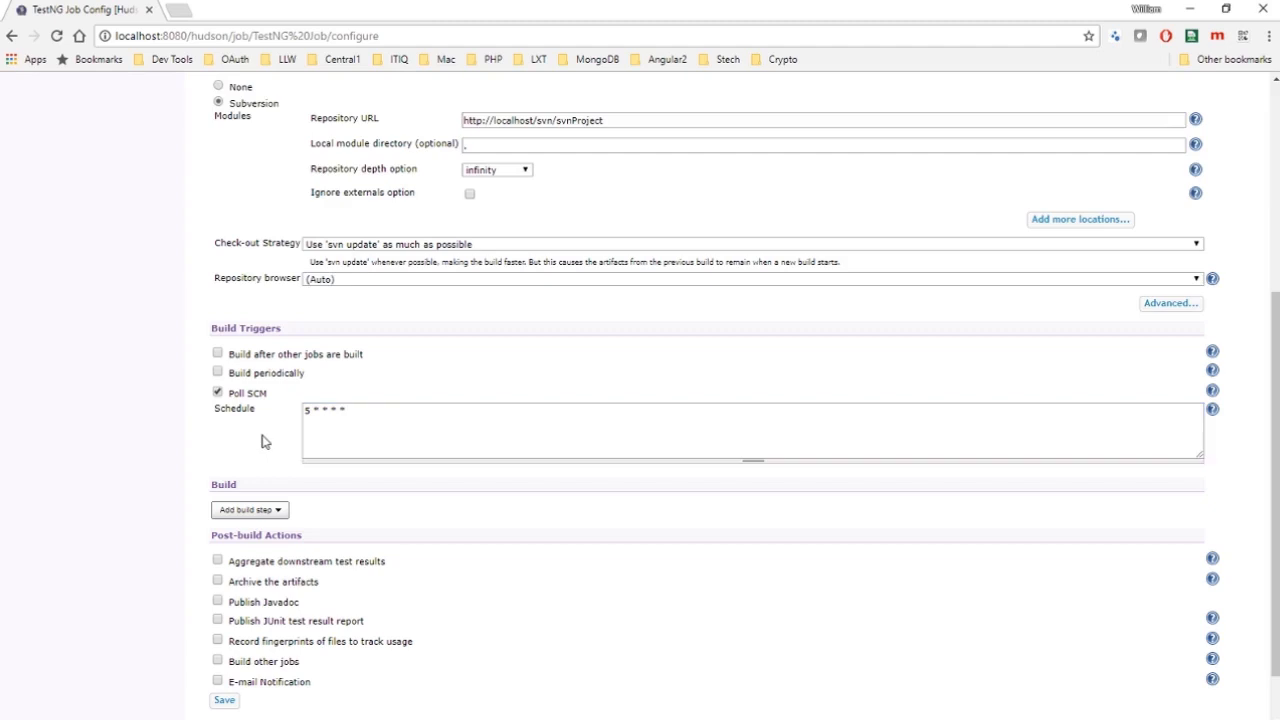
# Step: Add an Invoke Ant build step, select Ant 1.9.7 as its version, and enter the Ant target to run
pyautogui.click(267, 512)
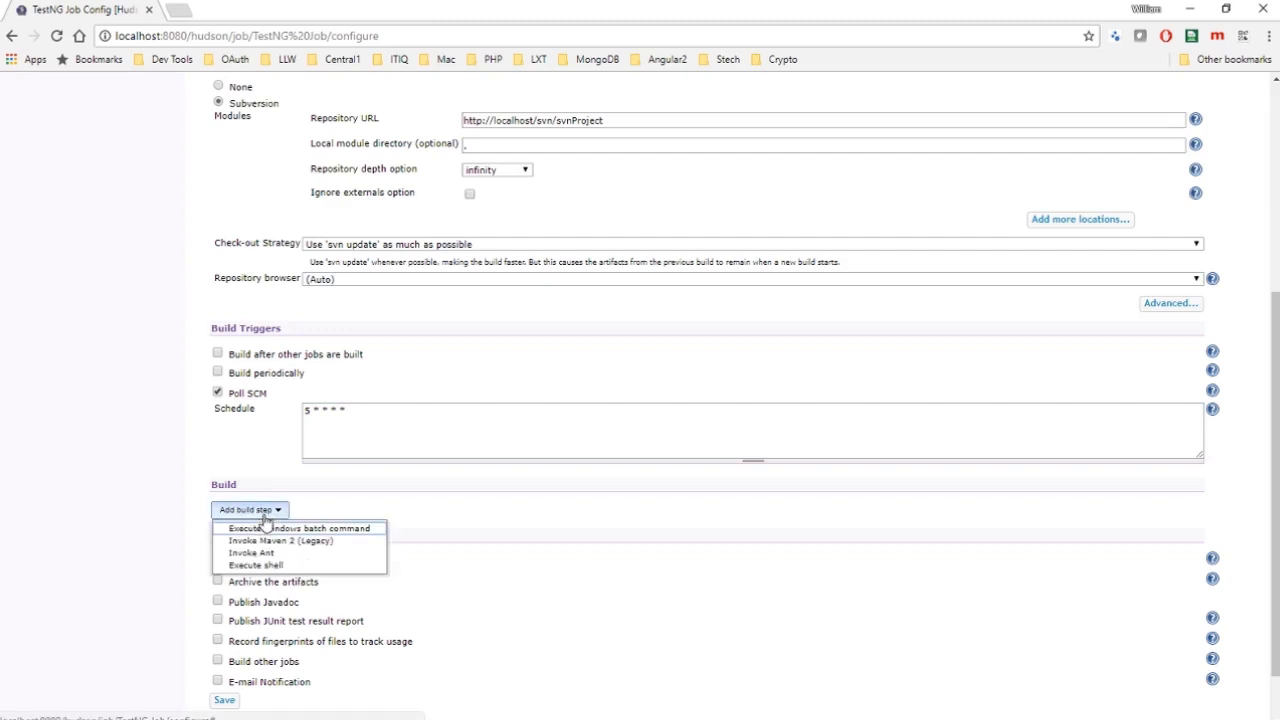
pyautogui.click(264, 553)
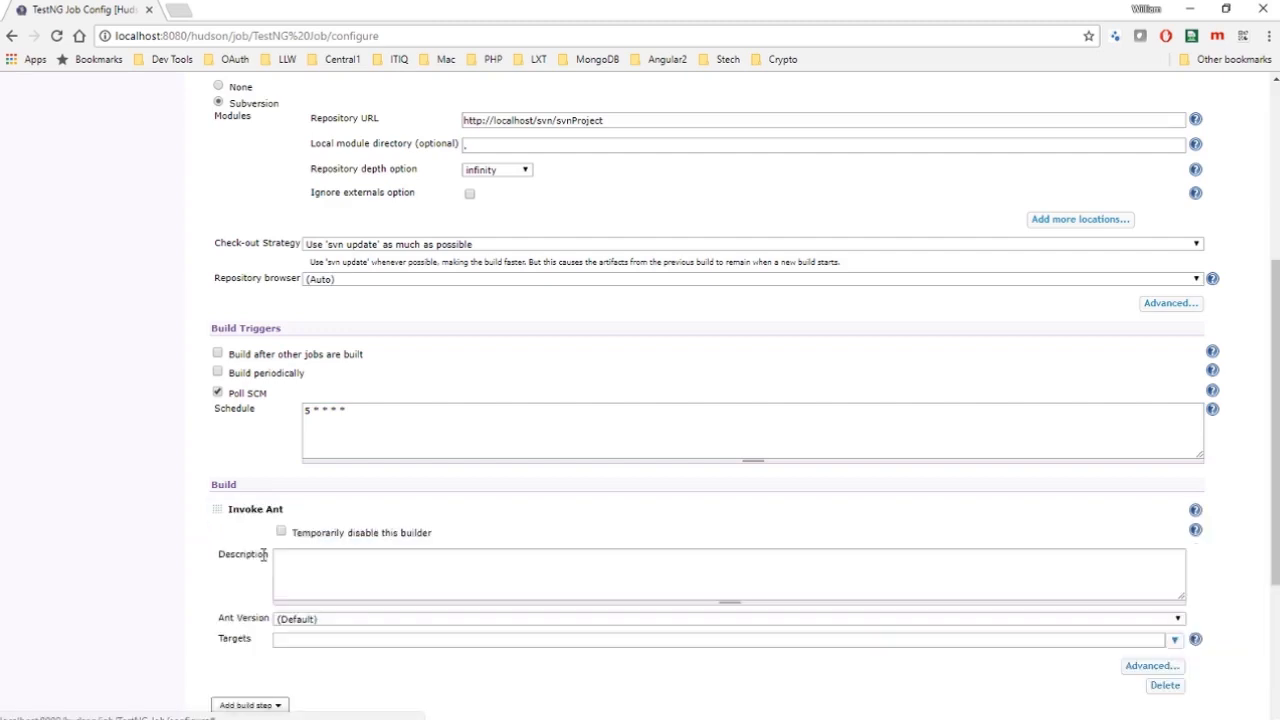
pyautogui.click(335, 621)
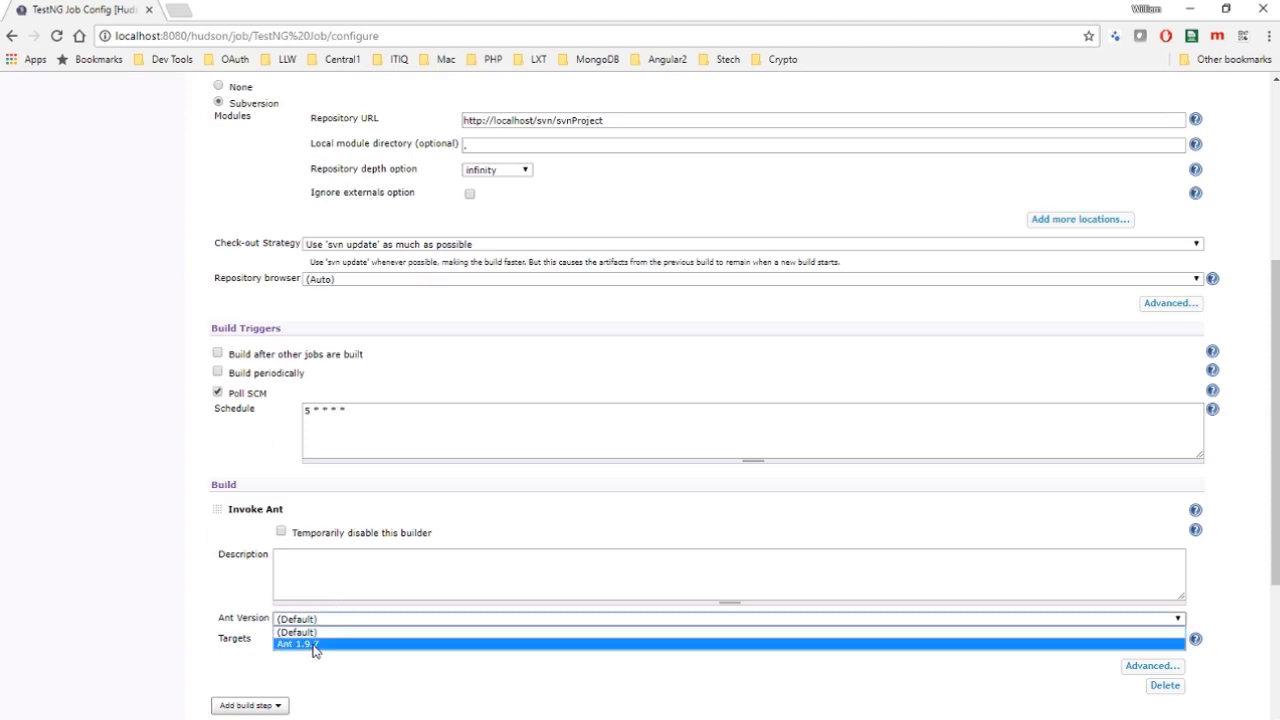
pyautogui.click(315, 645)
pyautogui.click(327, 639)
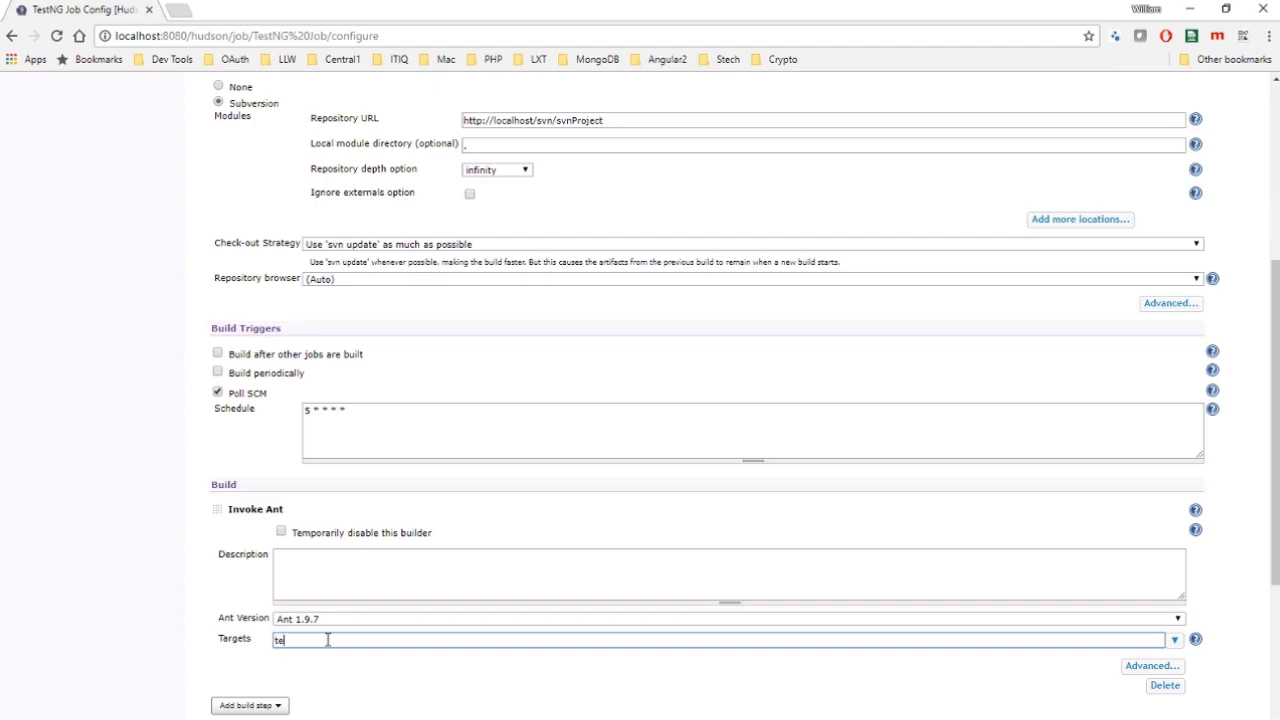
pyautogui.click(120, 627)
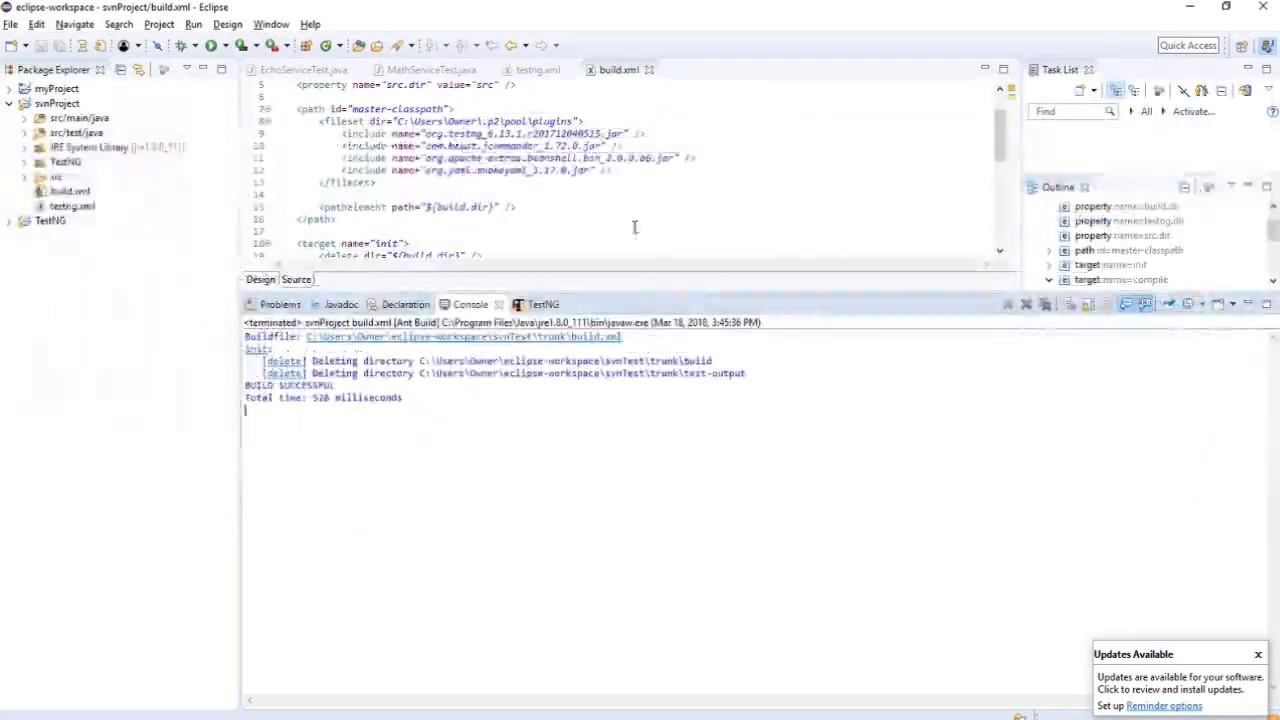
# Step: In Eclipse, enlarge the editor area for build.xml and examine its test target
pyautogui.click(603, 211)
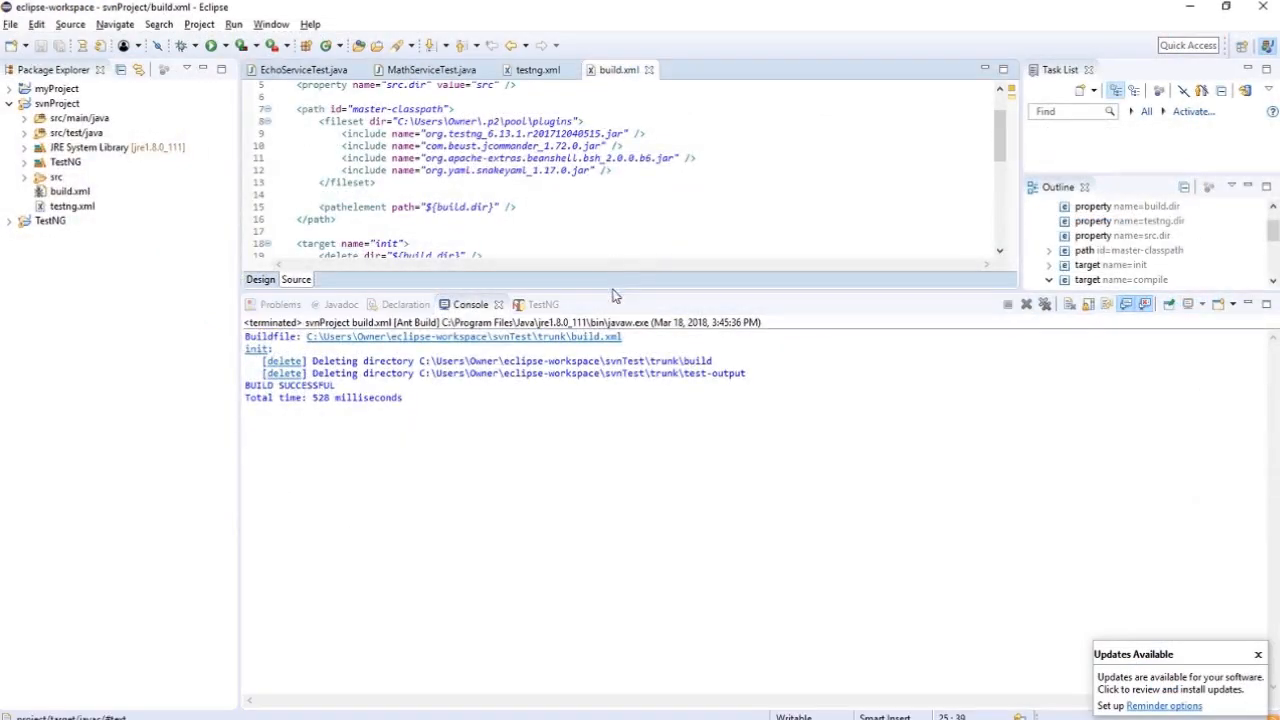
pyautogui.moveTo(612, 291); pyautogui.dragTo(612, 606)
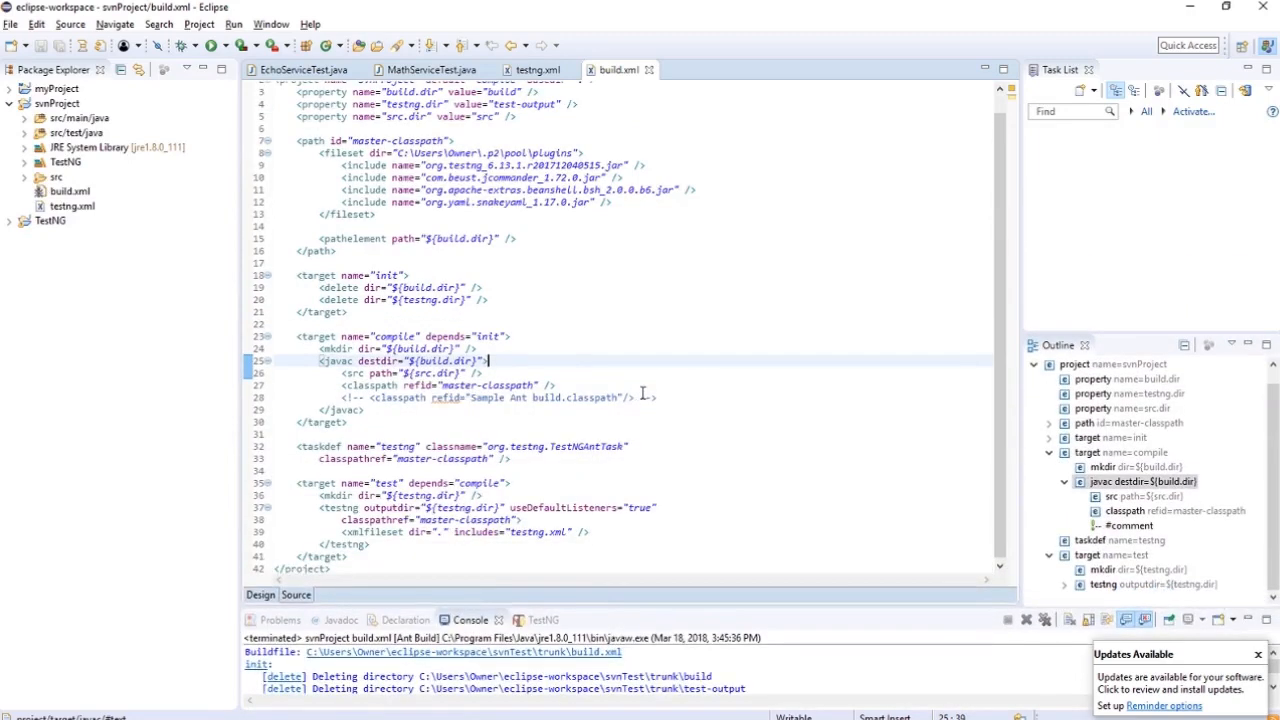
pyautogui.click(387, 483)
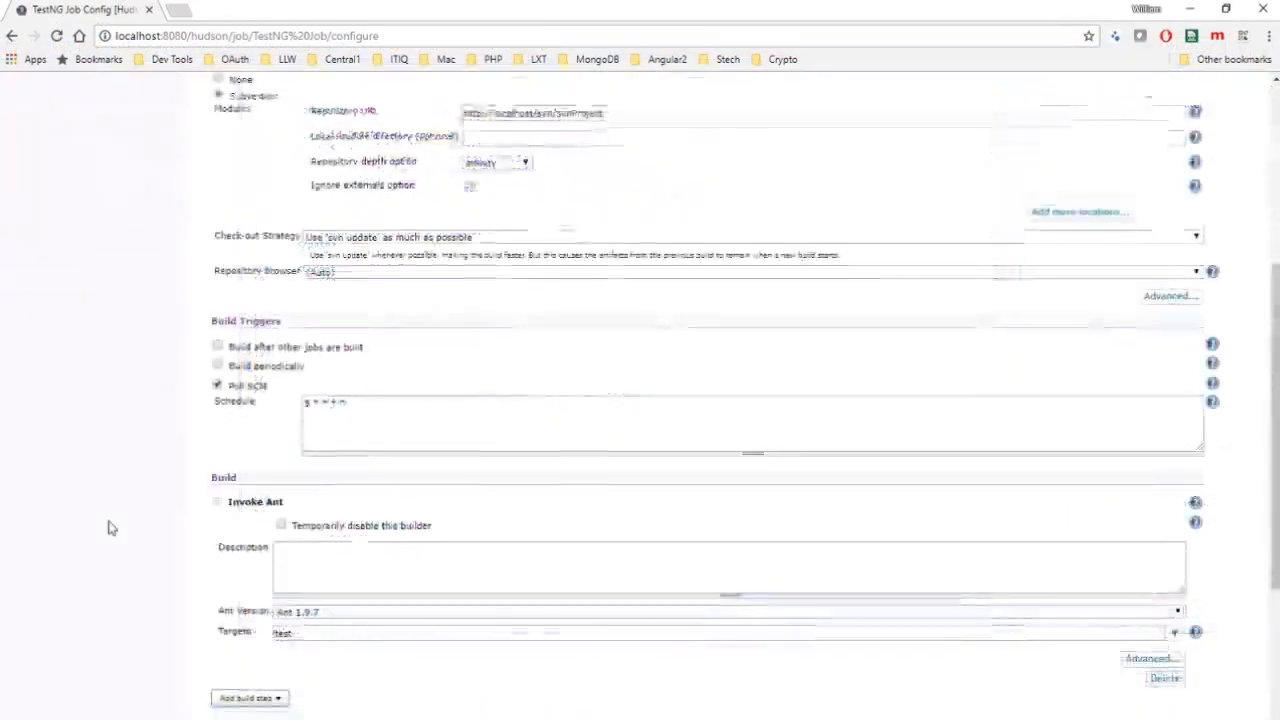
# Step: Back in Hudson in Chrome, save the TestNG Job configuration and return to the main dashboard
pyautogui.scroll(-3, 110, 528)
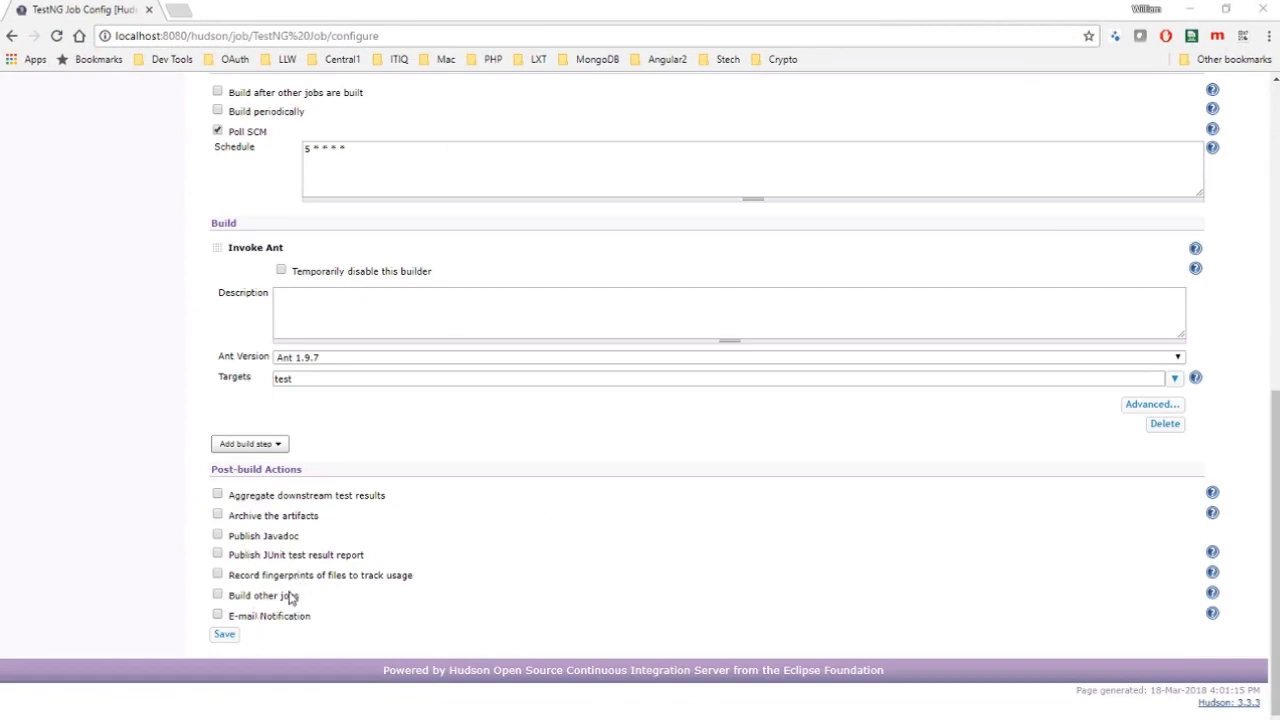
pyautogui.click(225, 636)
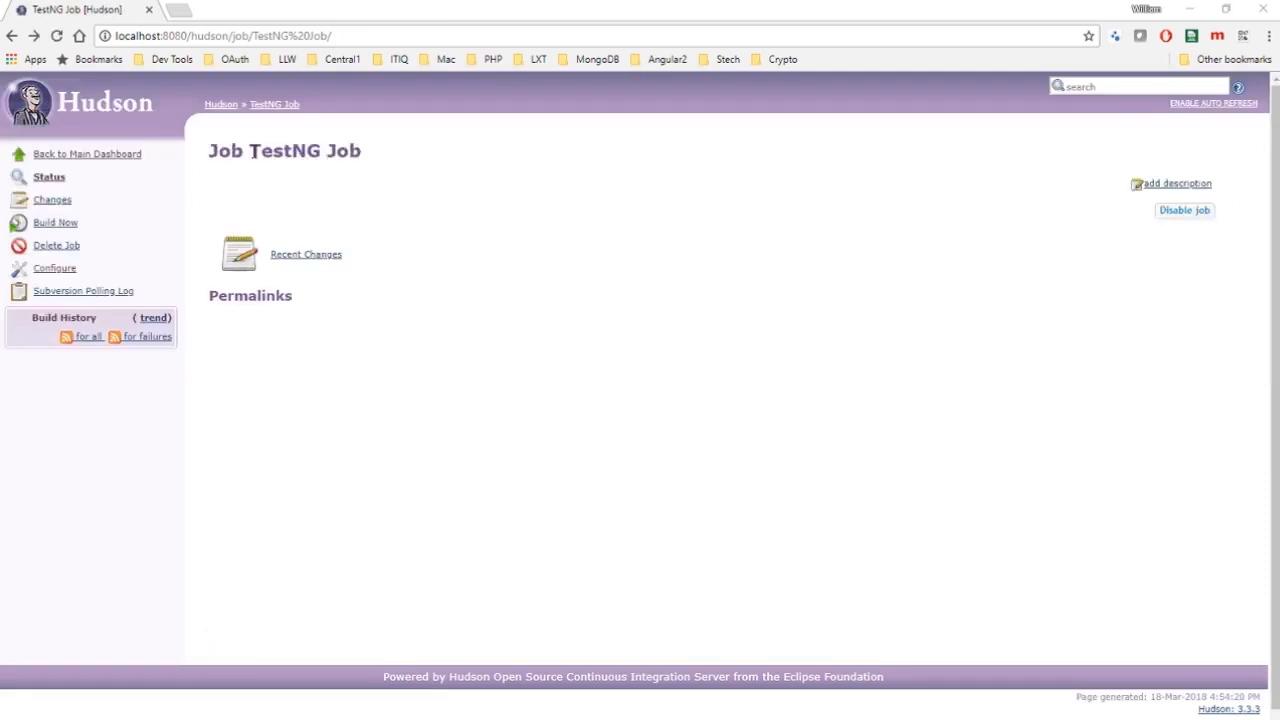
pyautogui.moveTo(250, 152); pyautogui.dragTo(380, 158)
pyautogui.click(382, 162)
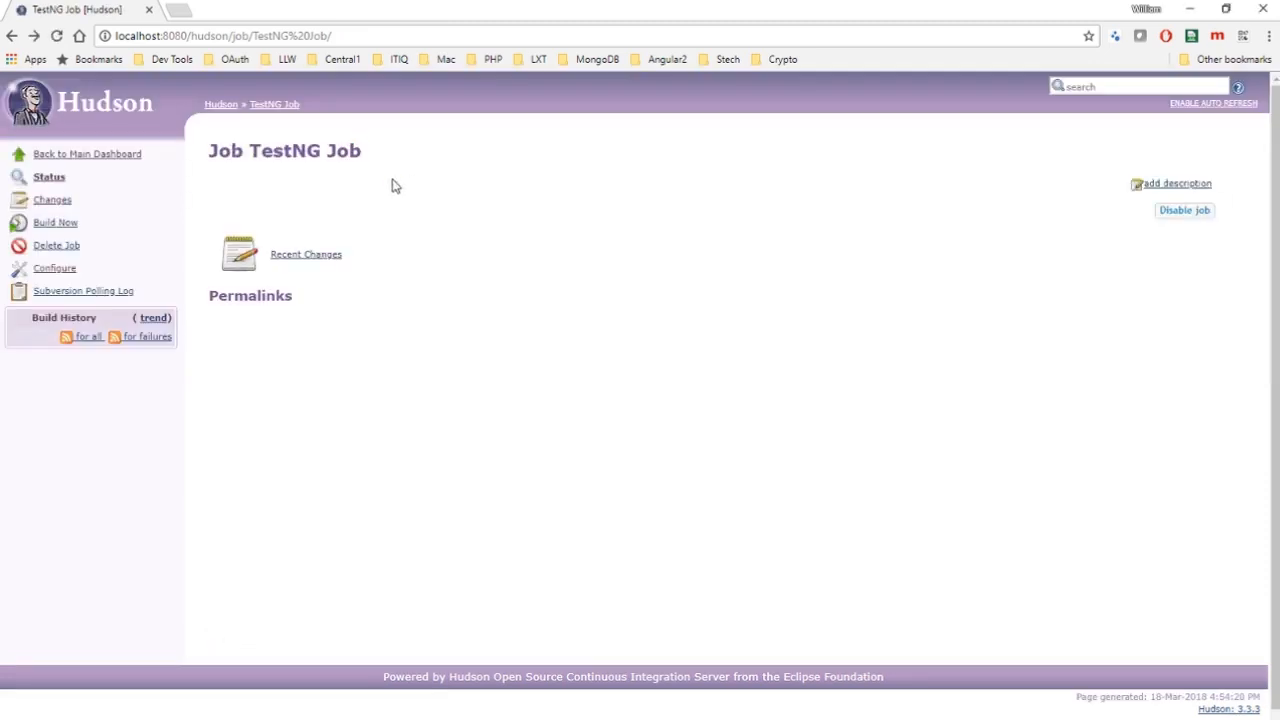
pyautogui.click(97, 160)
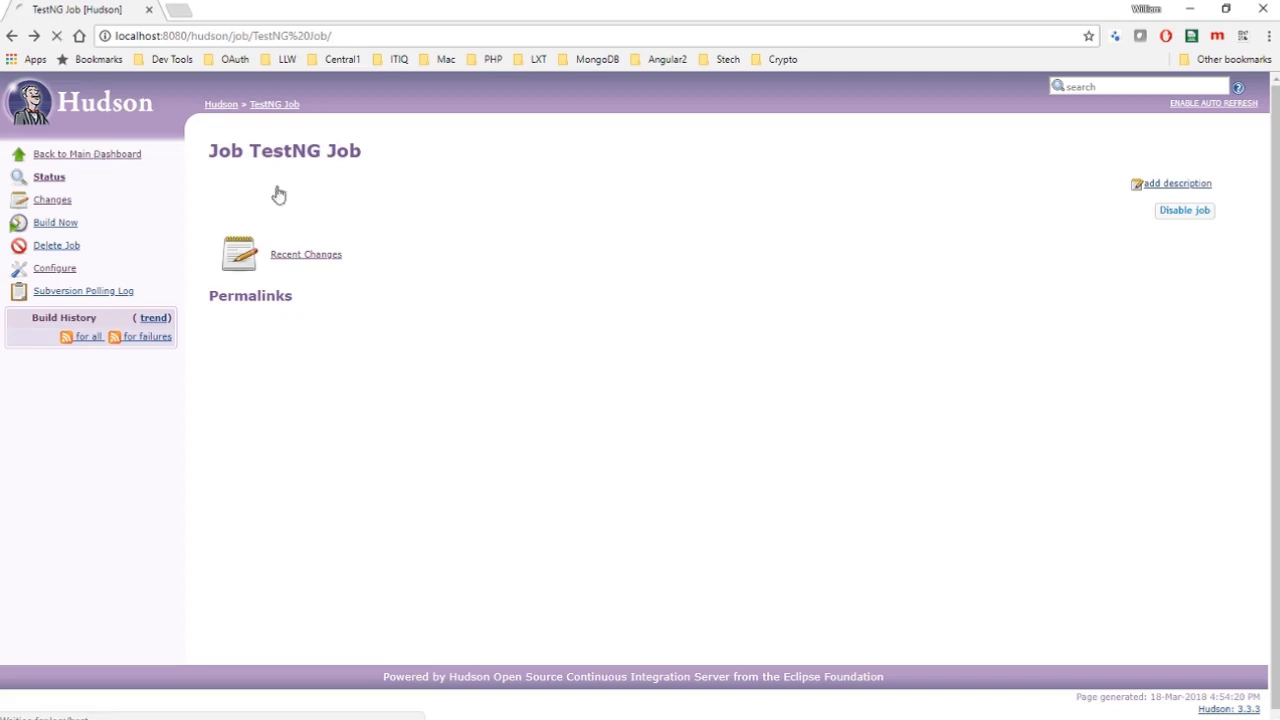